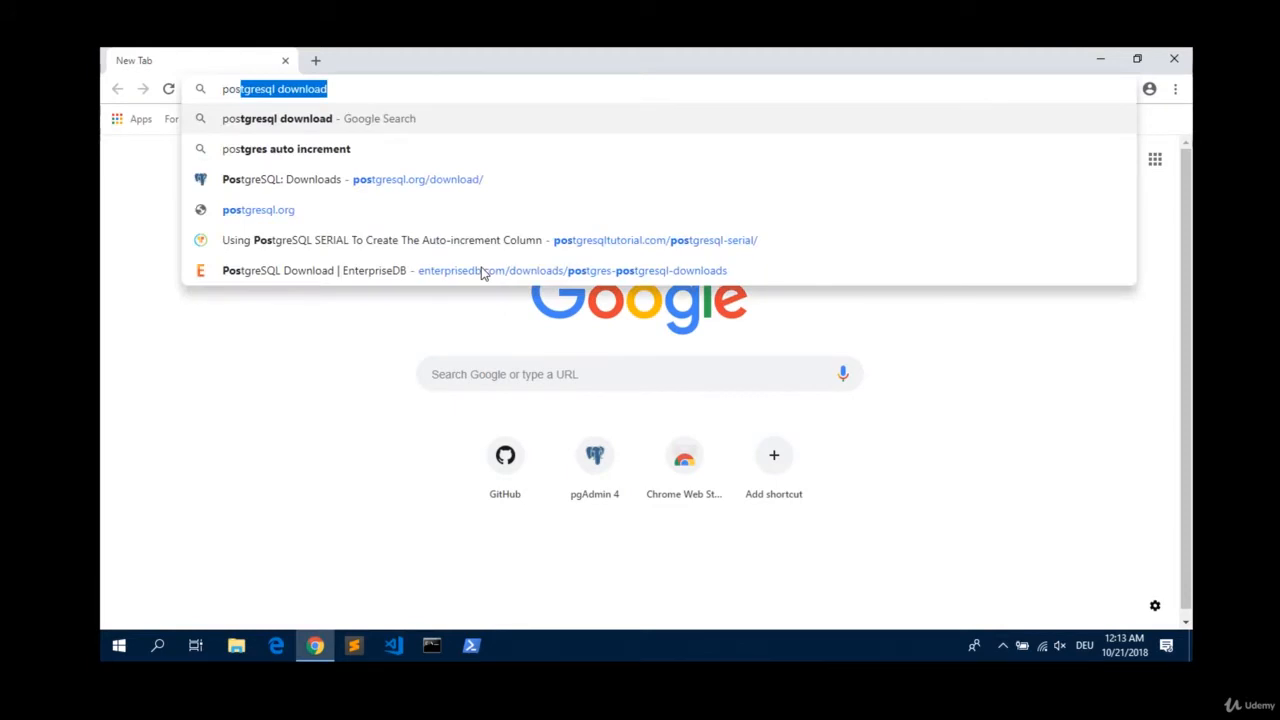
# Search the web for "postgresql download" and reach EnterpriseDB's installer download page via the official PostgreSQL Windows downloads.
pyautogui.press('Return')
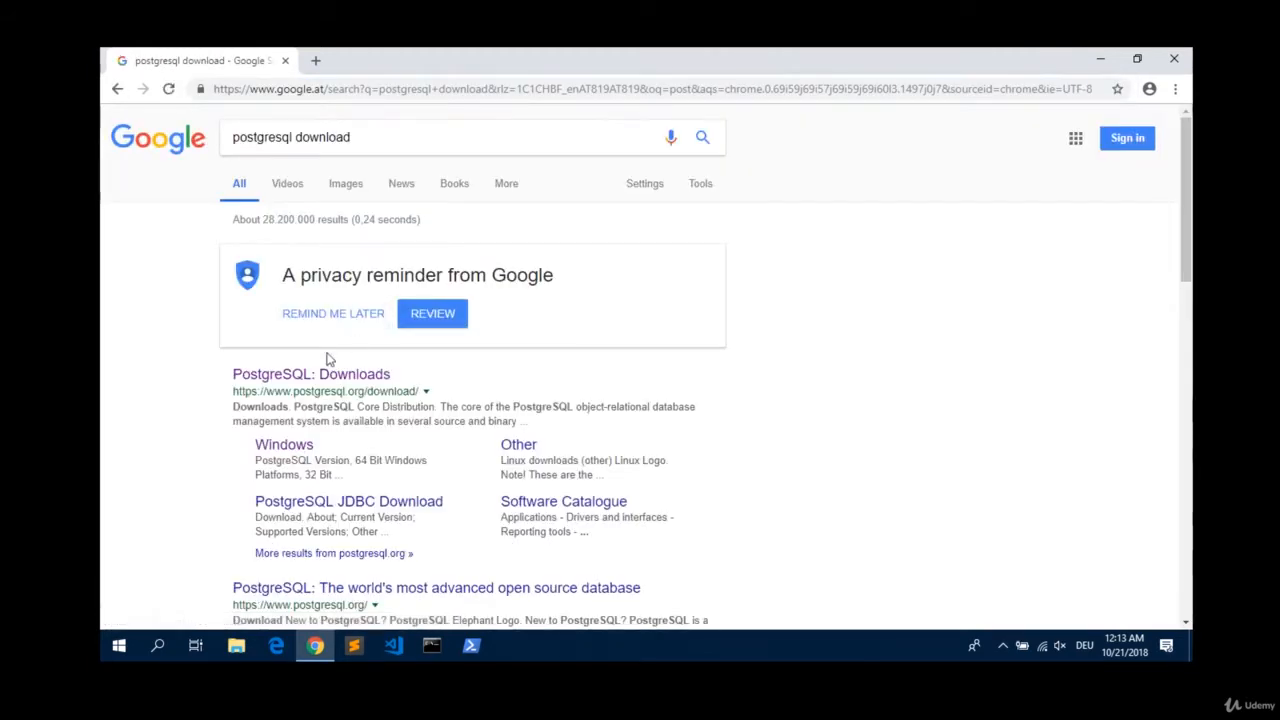
pyautogui.click(268, 378)
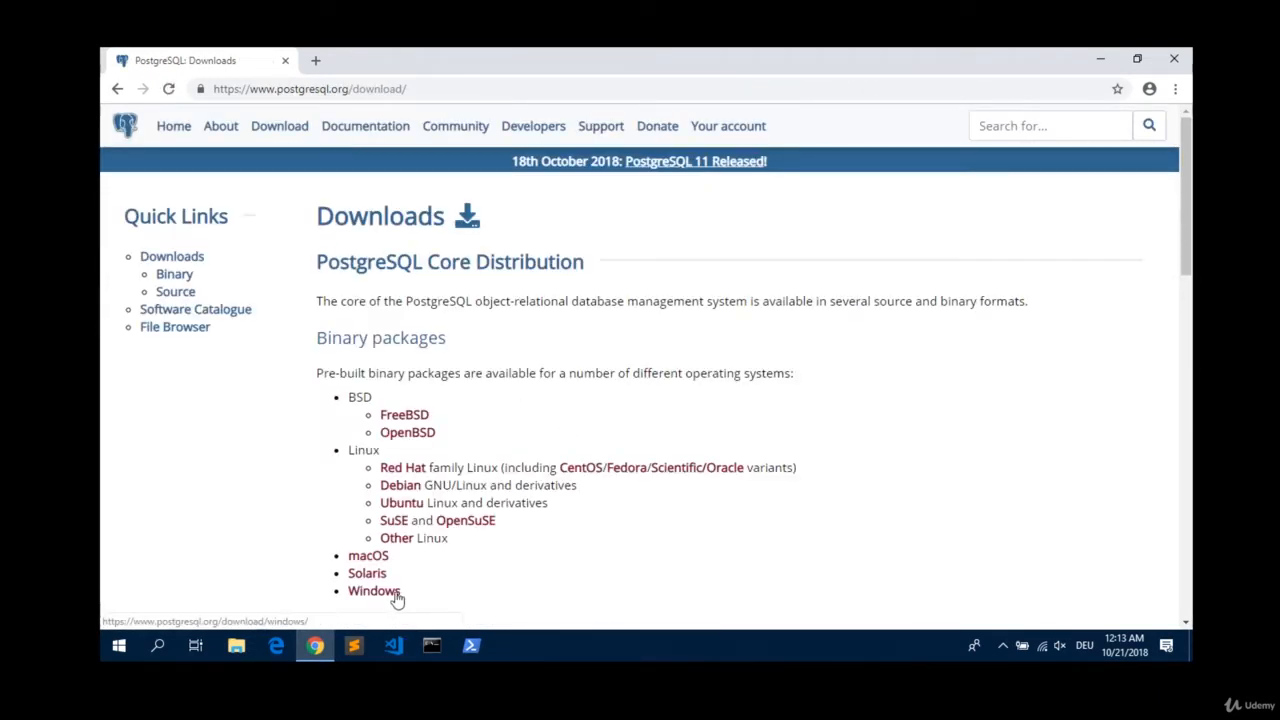
pyautogui.click(373, 591)
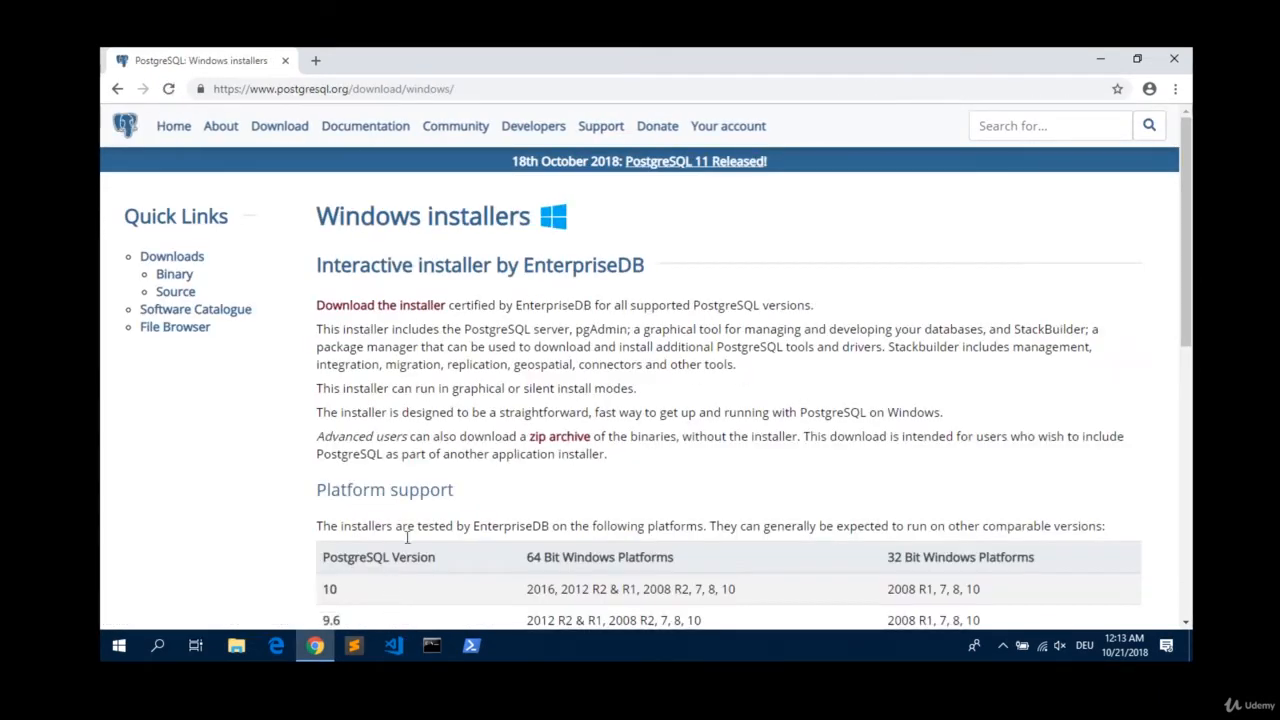
pyautogui.click(386, 316)
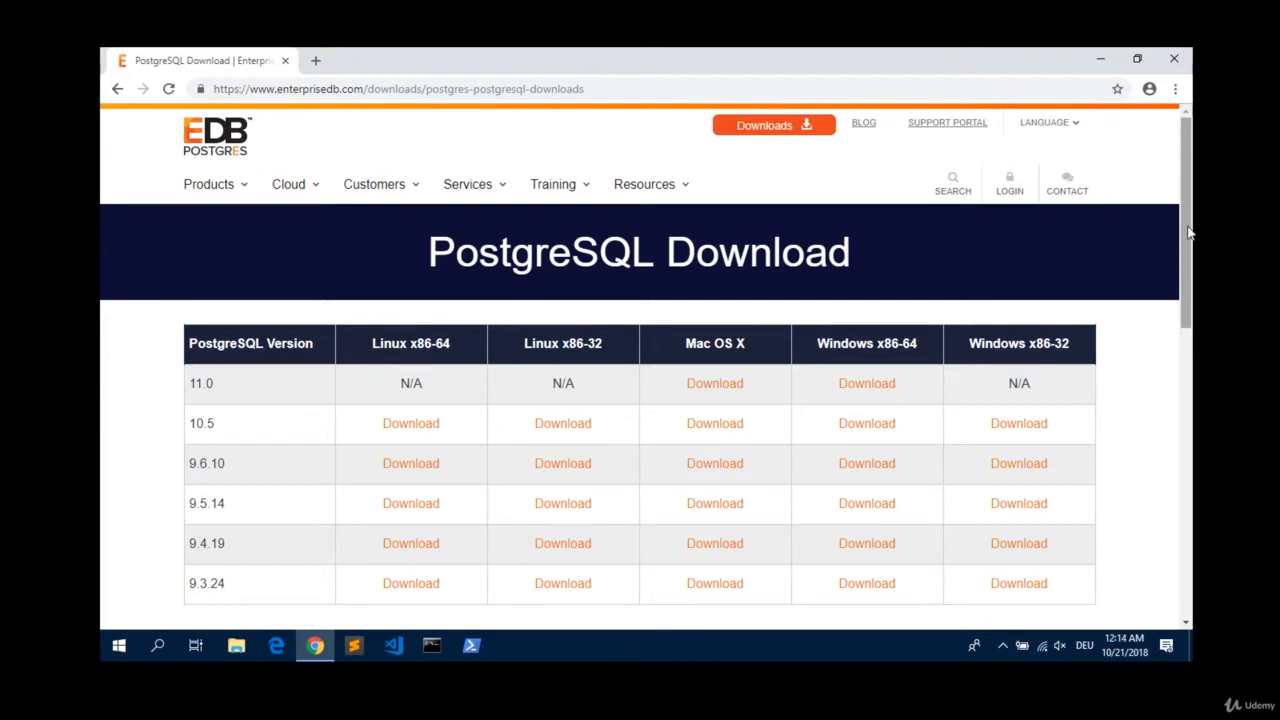
# Start downloading the PostgreSQL 10.5 installer for Windows x86-64.
pyautogui.moveTo(1188, 232); pyautogui.dragTo(1193, 265)
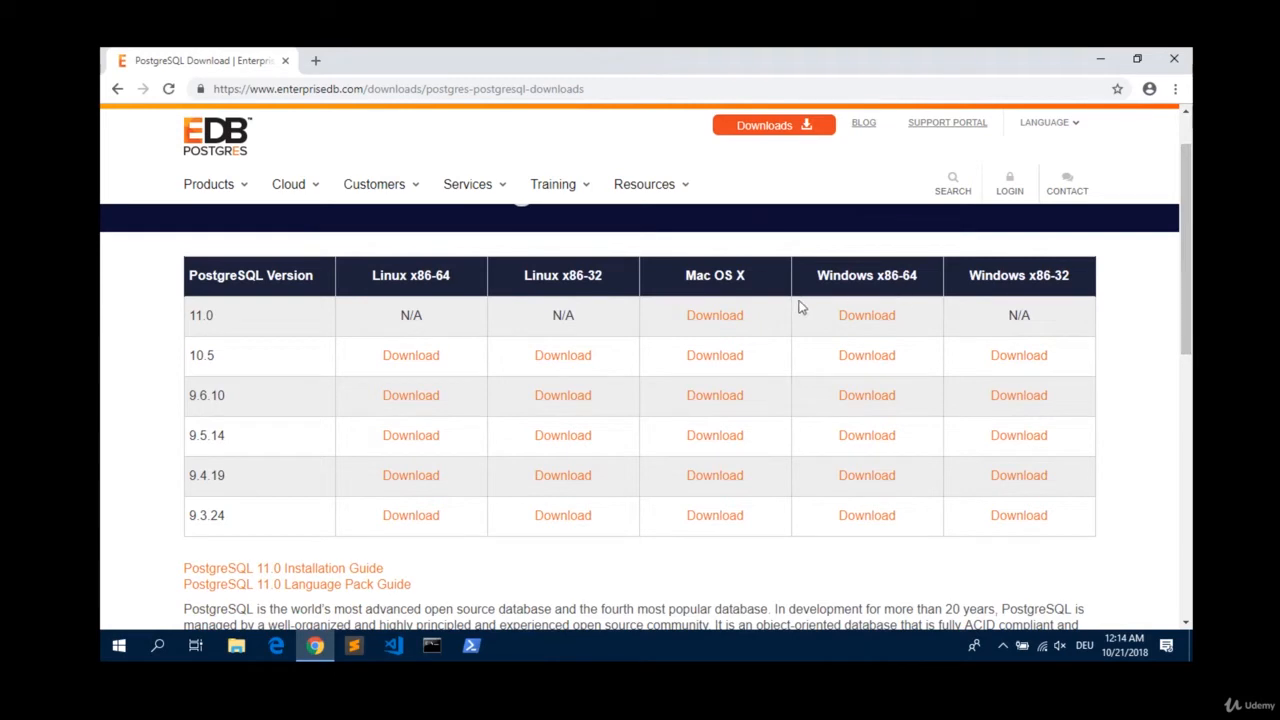
pyautogui.click(861, 358)
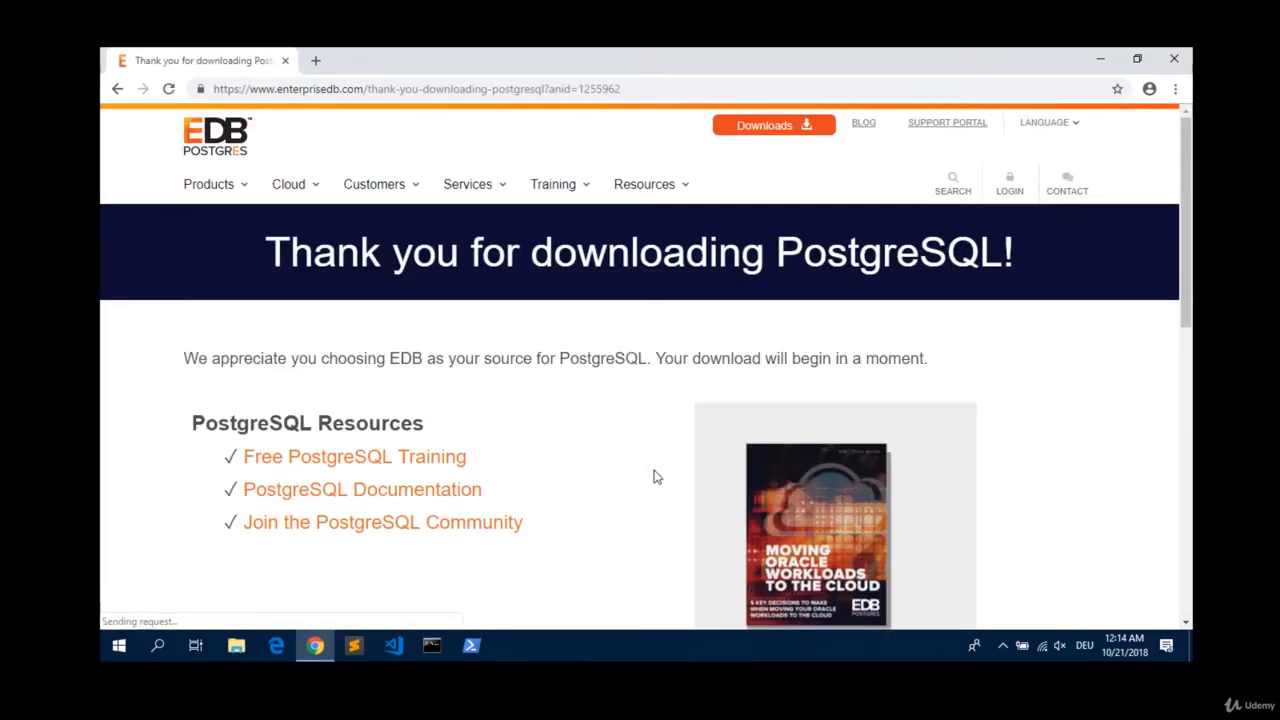
pyautogui.click(240, 607)
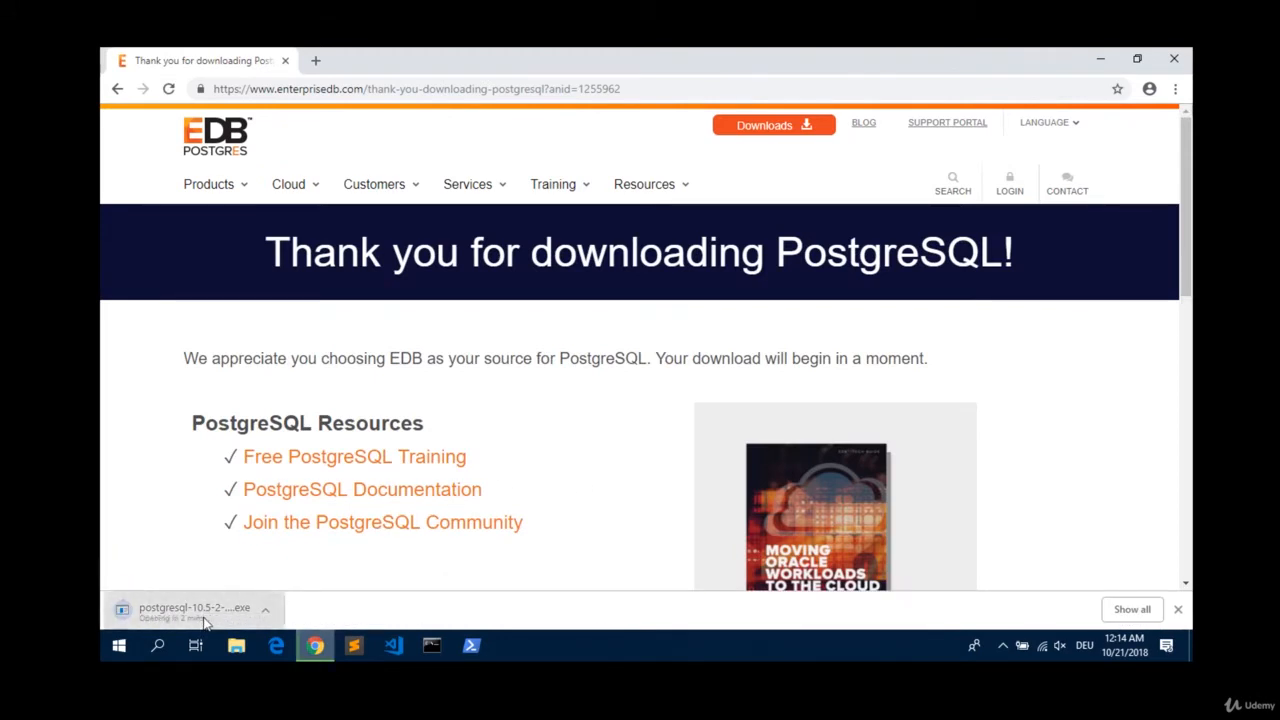
# Cancel the running postgresql-10.5-2-windows-x64 (1).exe download and close the browser.
pyautogui.click(1132, 610)
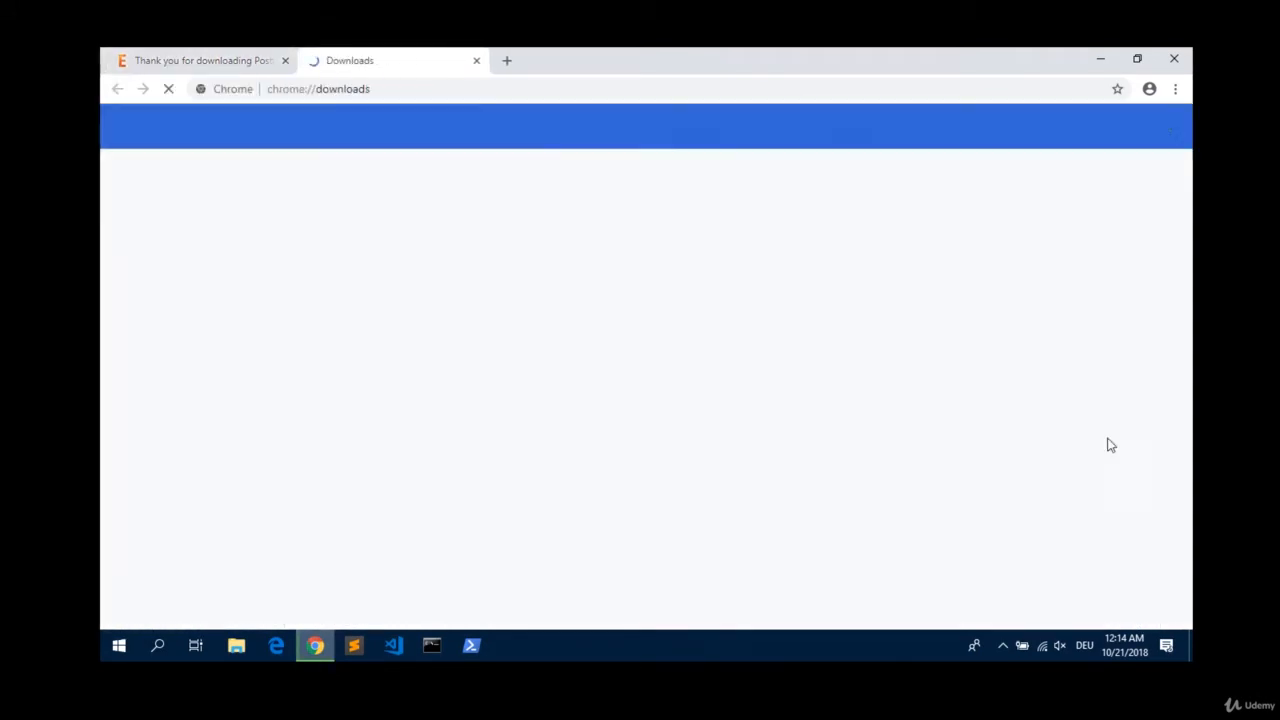
pyautogui.click(1169, 127)
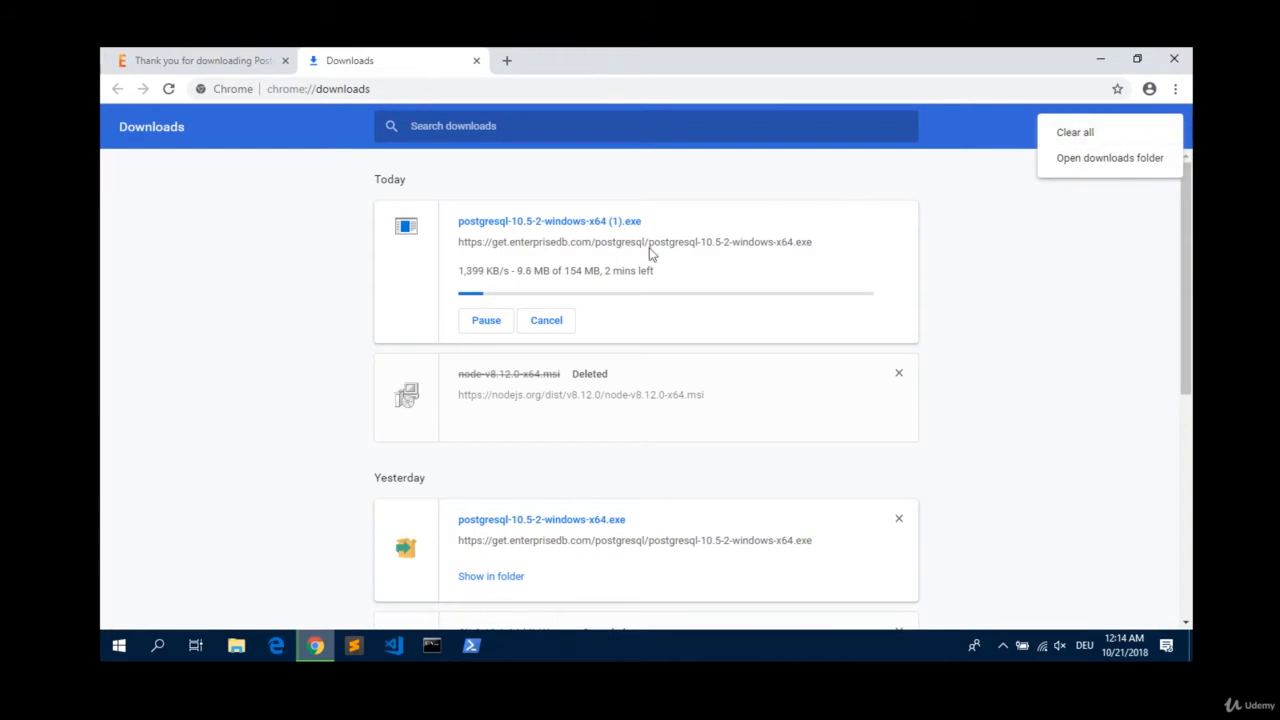
pyautogui.click(537, 319)
pyautogui.click(537, 319)
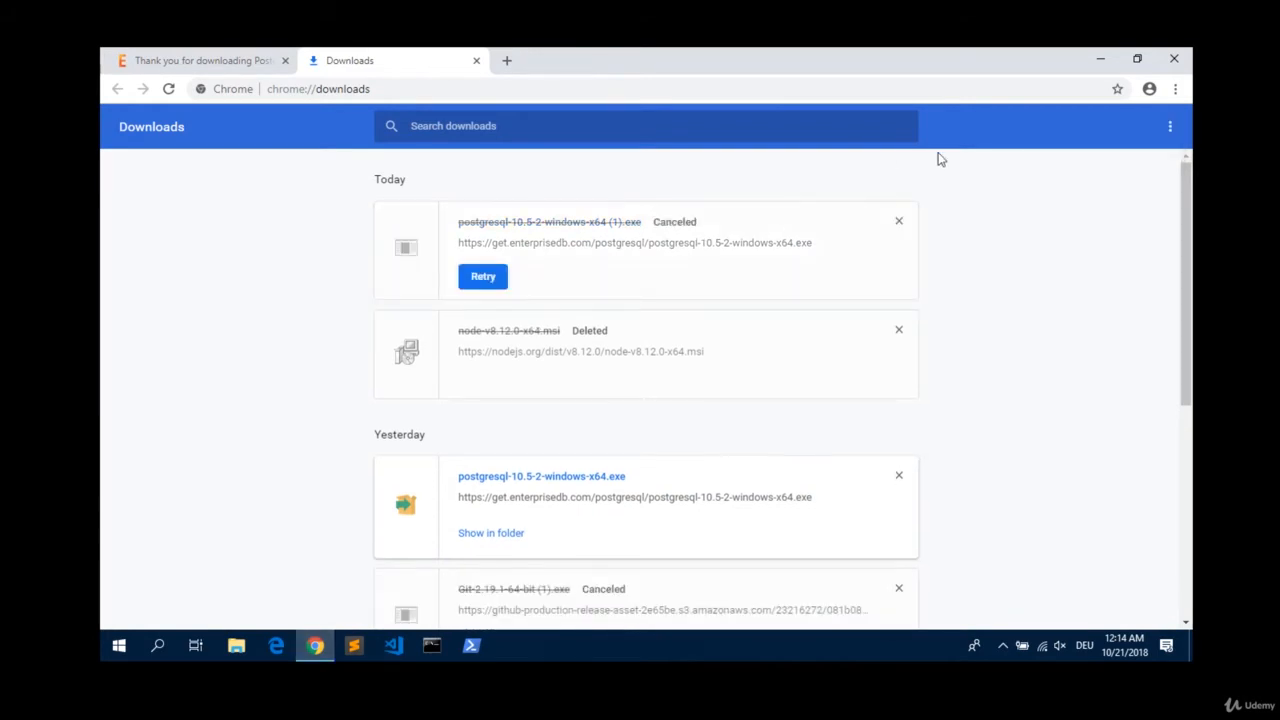
pyautogui.click(1189, 58)
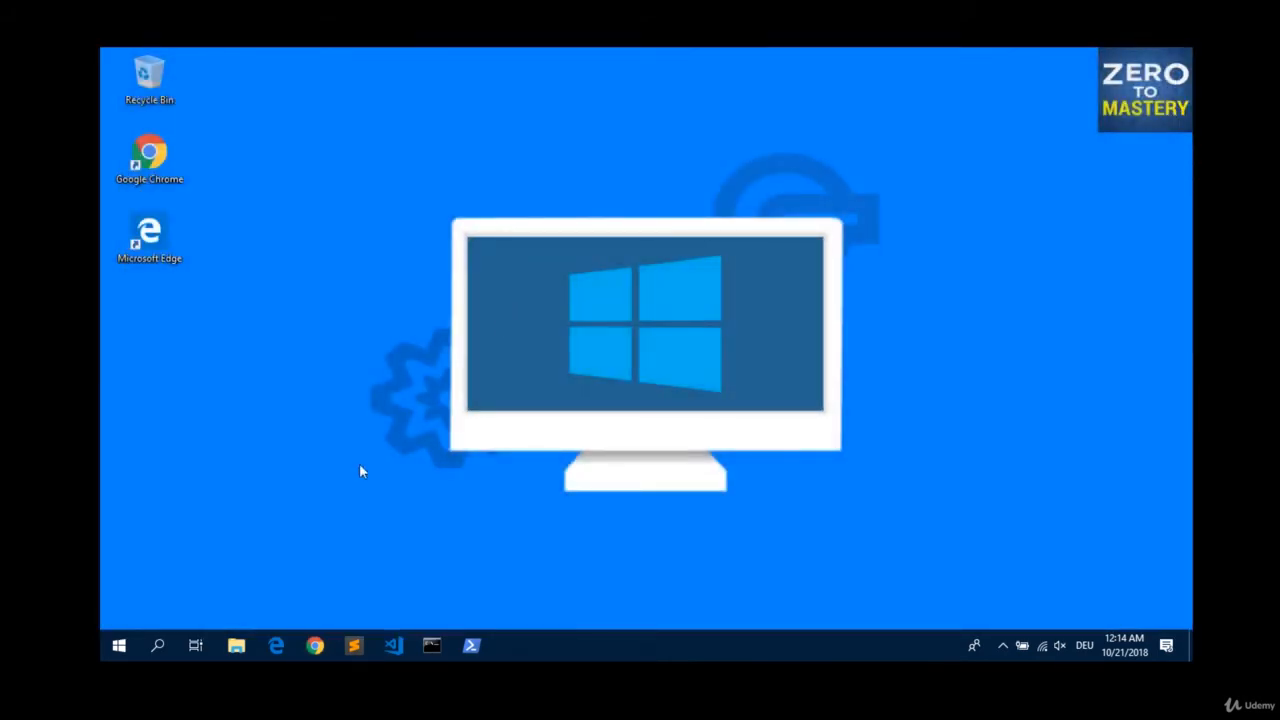
# Launch the postgresql-10.5-2-windows-x64 installer from the Downloads folder.
pyautogui.click(250, 648)
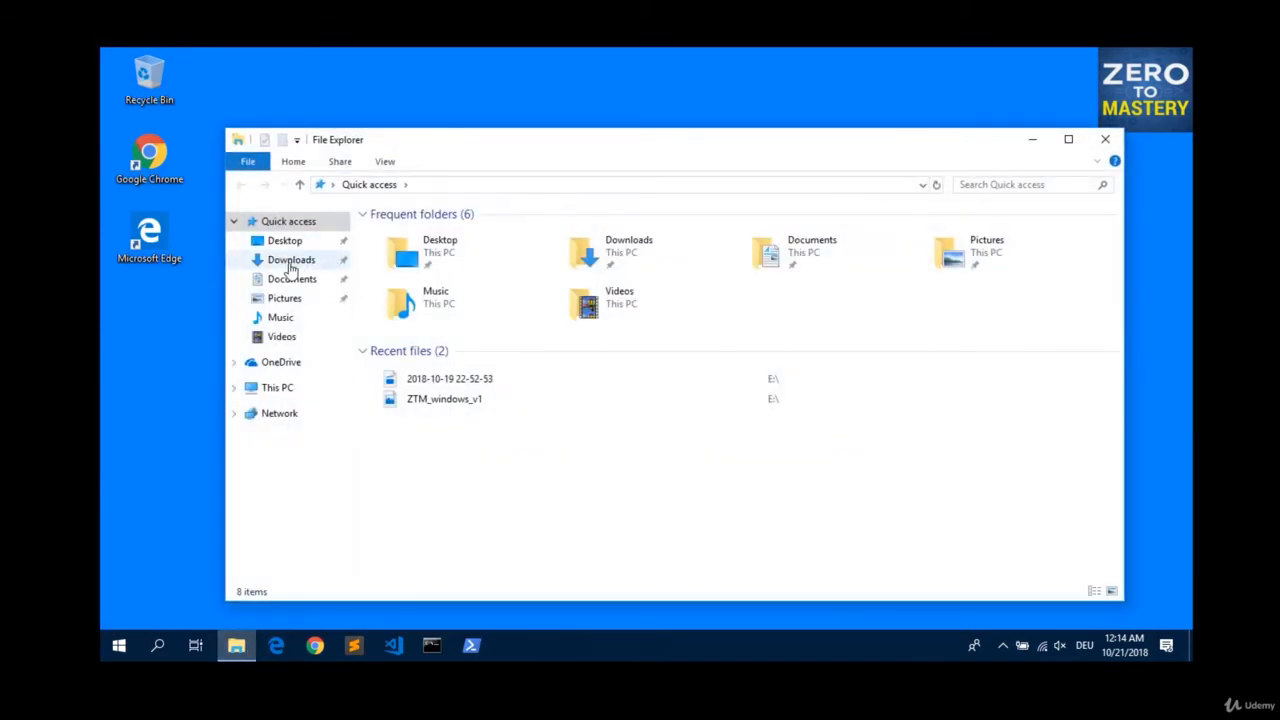
pyautogui.click(289, 263)
pyautogui.click(415, 238)
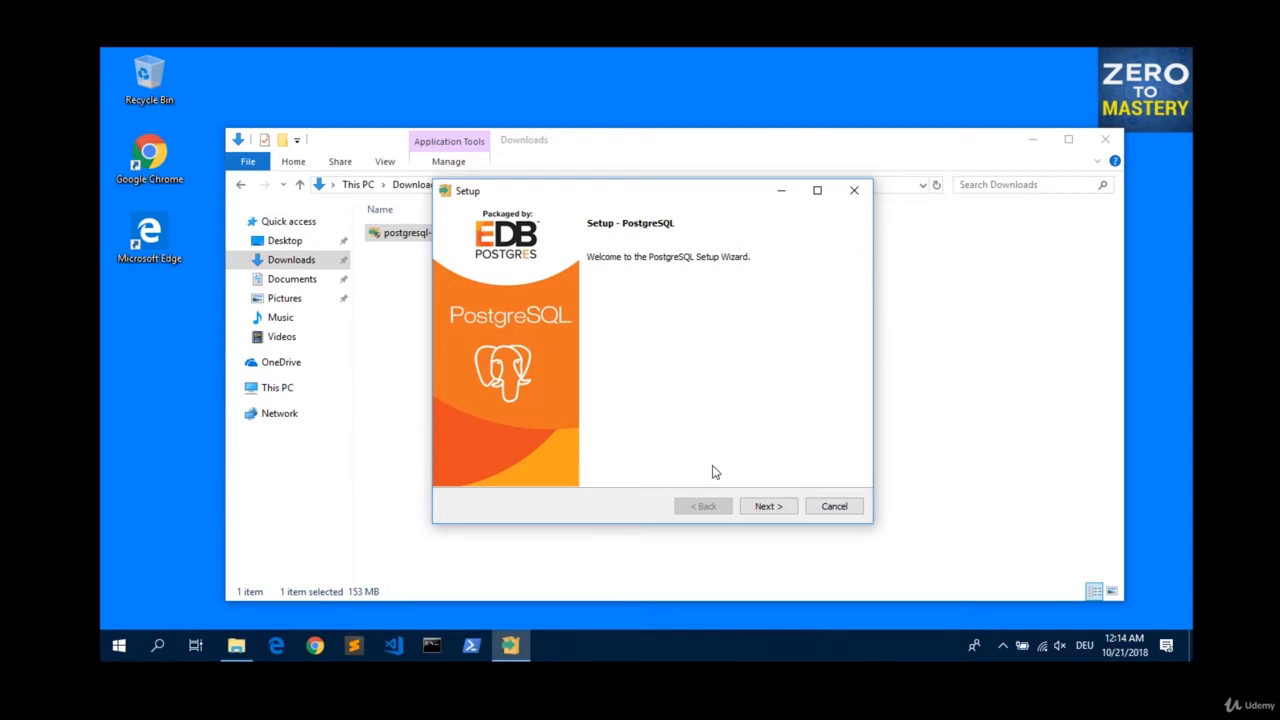
# Accept the installation directory C:\Program Files\PostgreSQL\10, all four components and the default data directory in the PostgreSQL setup.
pyautogui.click(765, 506)
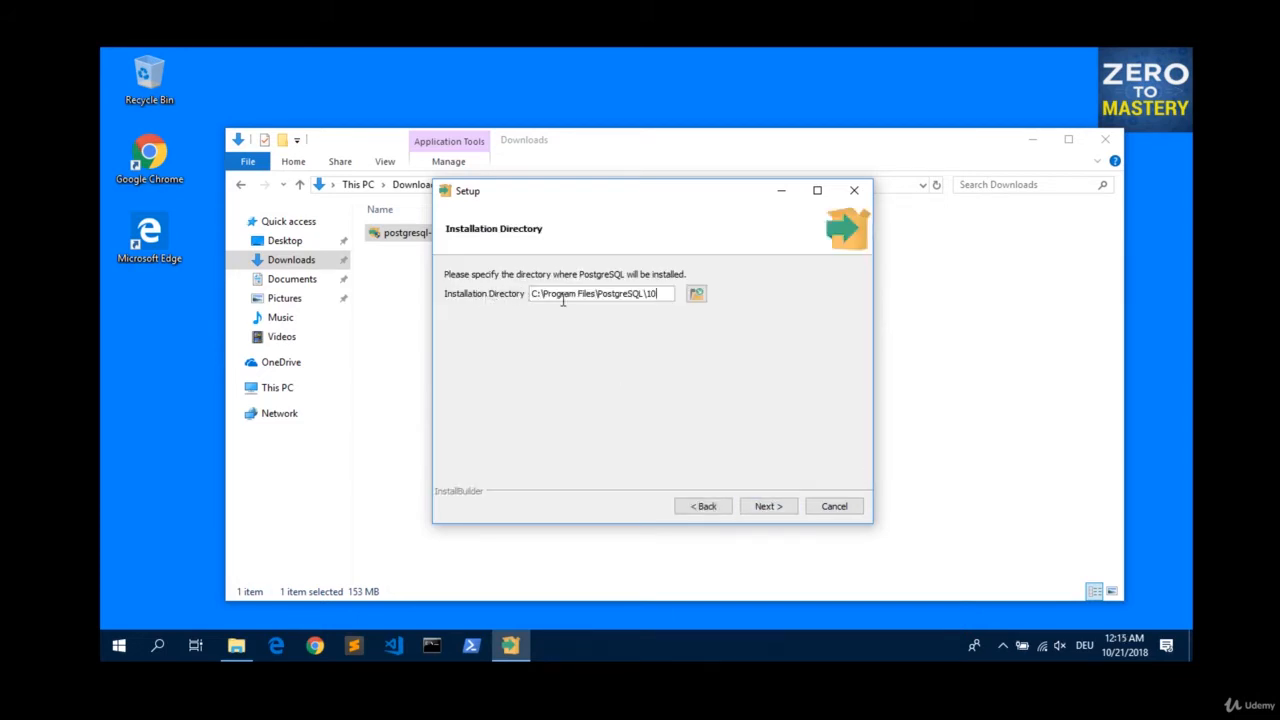
pyautogui.moveTo(533, 293)
pyautogui.mouseDown()
pyautogui.moveTo(666, 291)
pyautogui.moveTo(517, 309)
pyautogui.mouseUp()
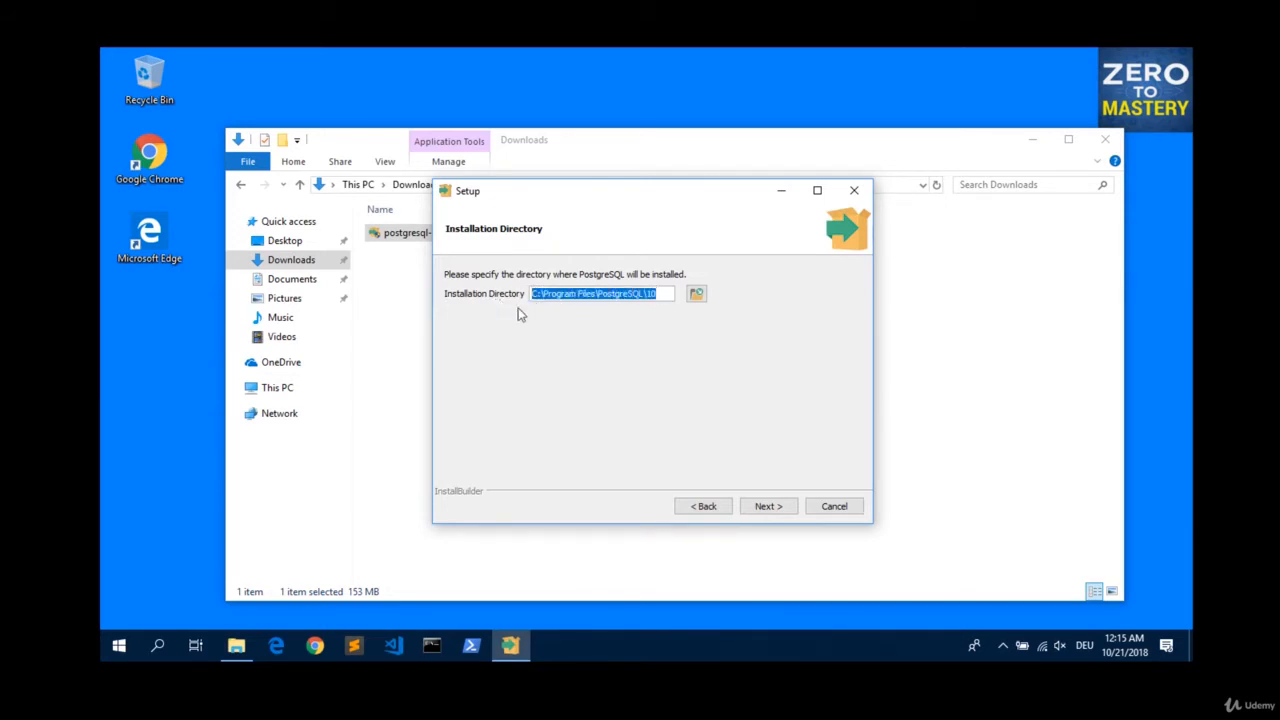
pyautogui.click(768, 508)
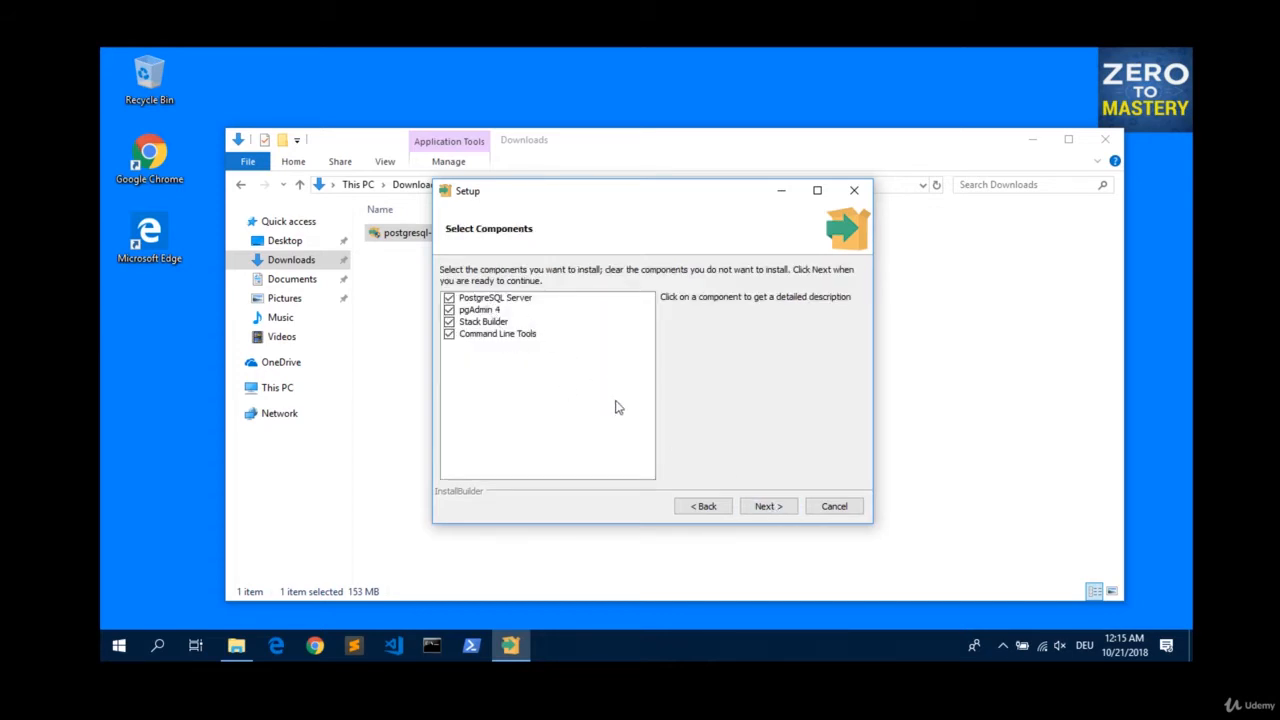
pyautogui.click(768, 507)
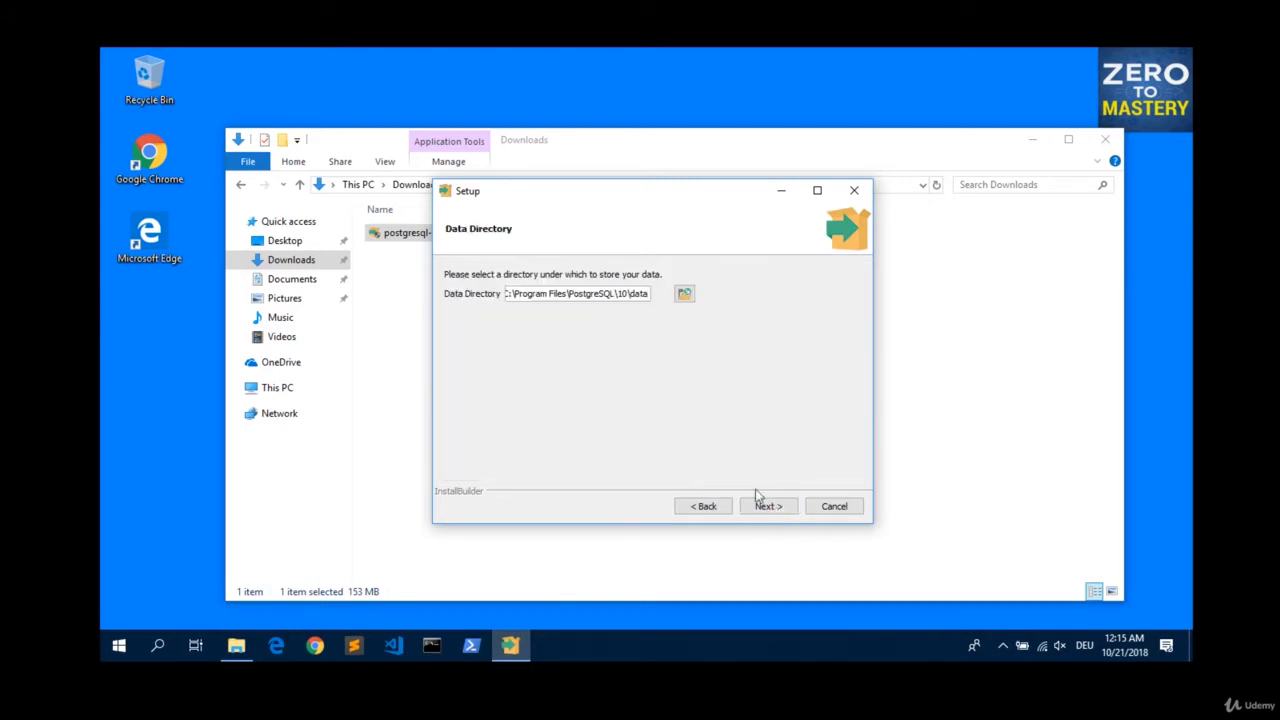
pyautogui.moveTo(549, 293); pyautogui.dragTo(637, 306)
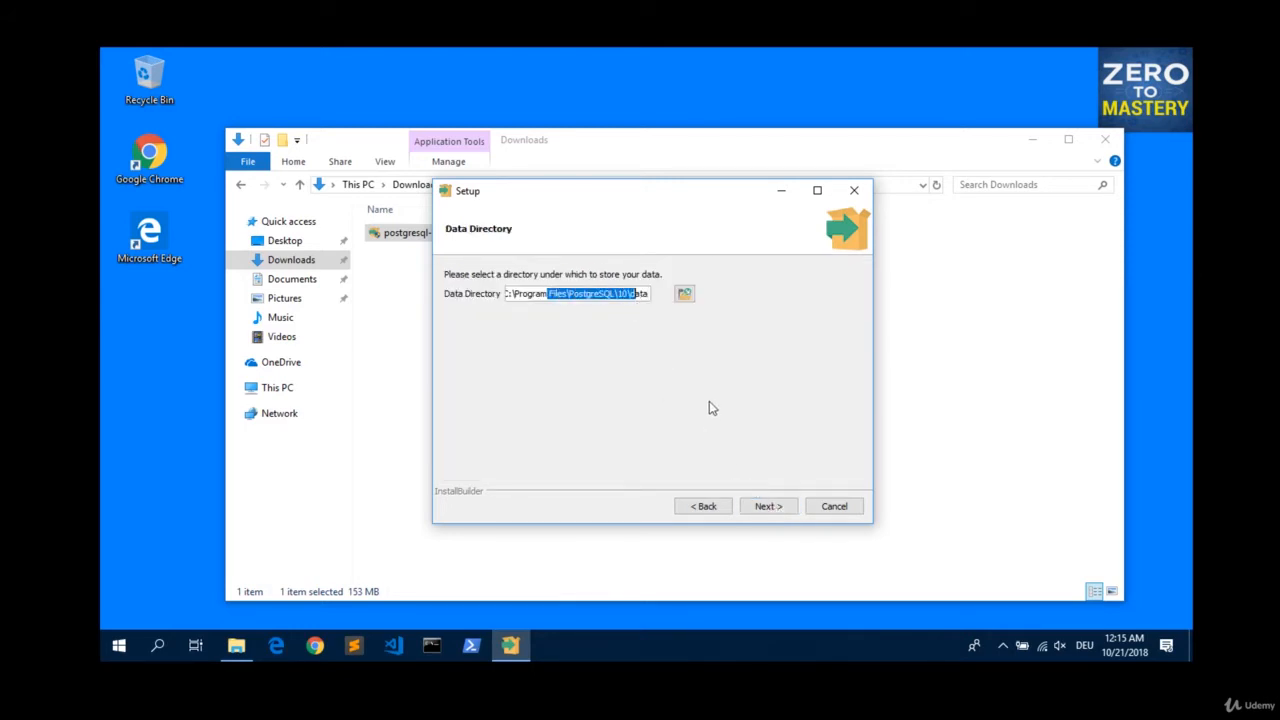
pyautogui.click(777, 511)
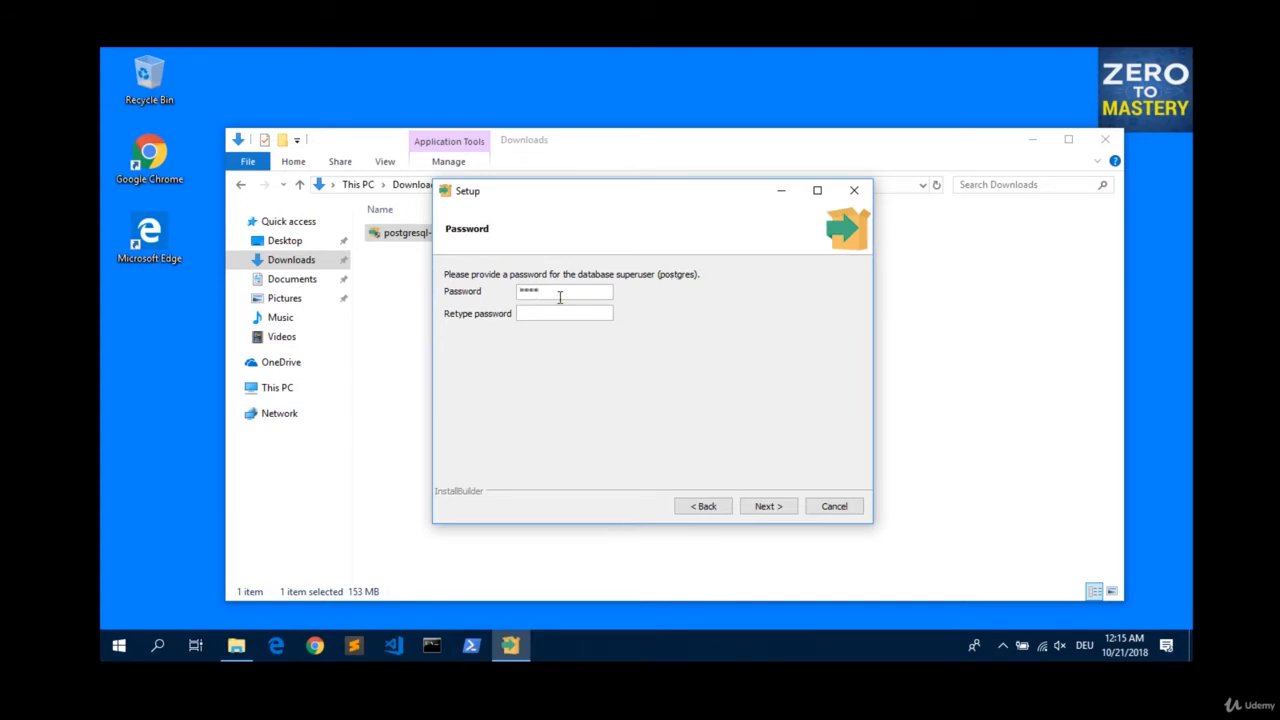
# Enter and retype the database superuser password, keeping port 5432 and the default locale.
pyautogui.click(784, 507)
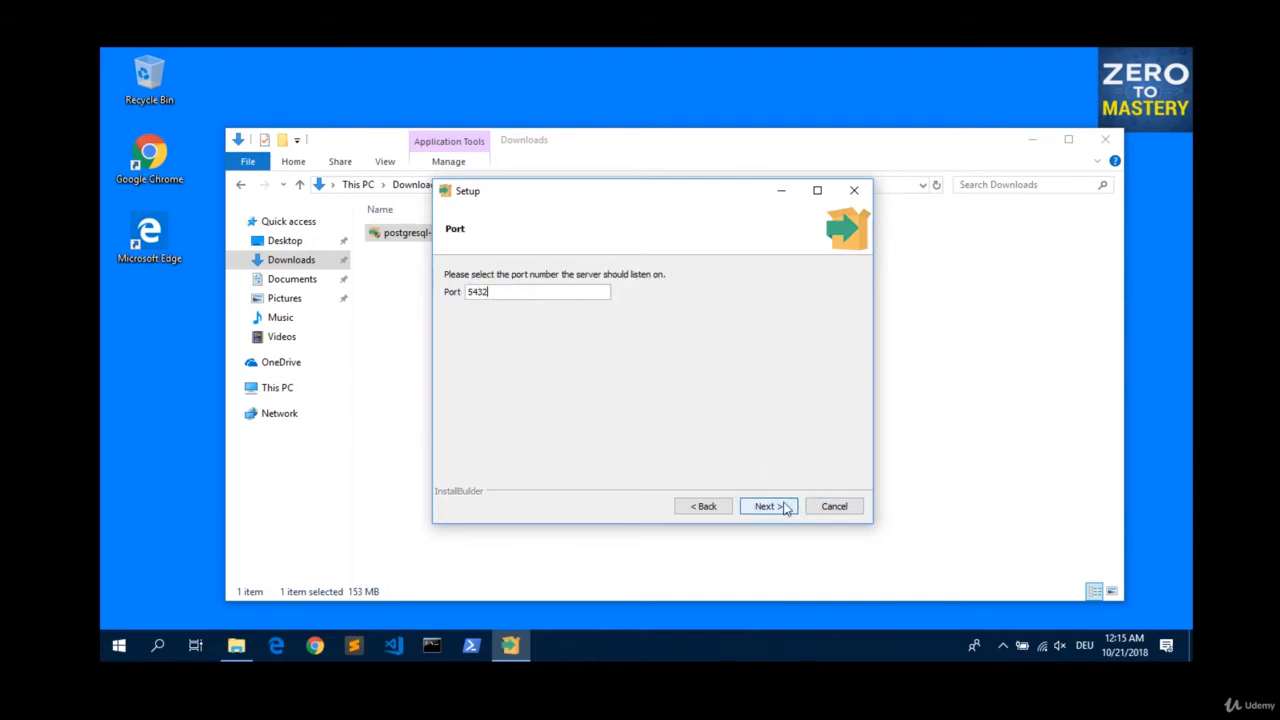
pyautogui.doubleClick(495, 289)
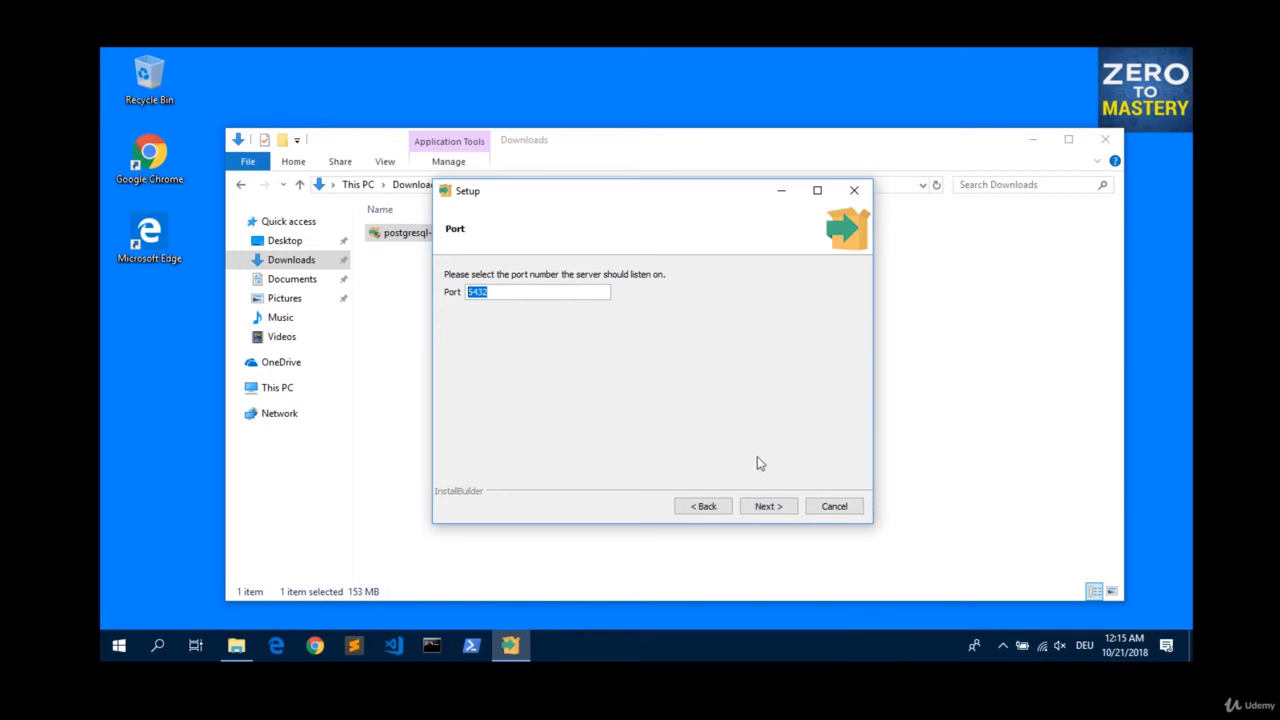
pyautogui.click(775, 508)
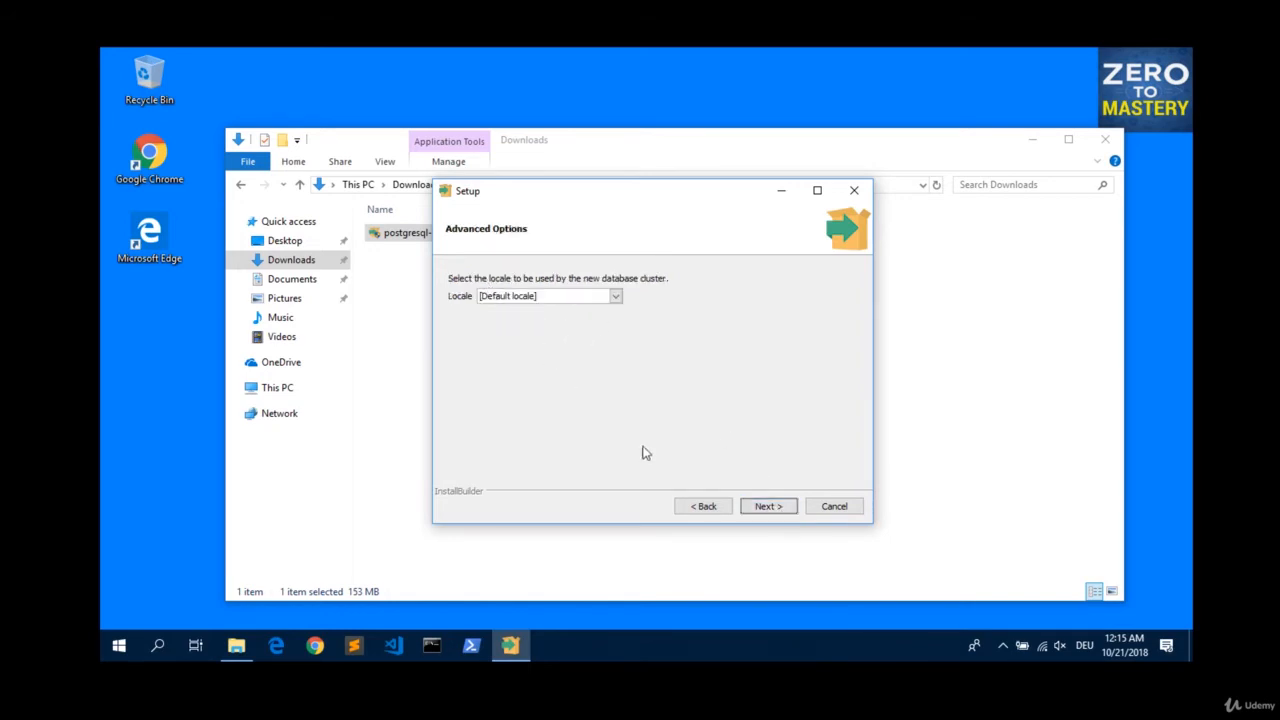
pyautogui.click(775, 508)
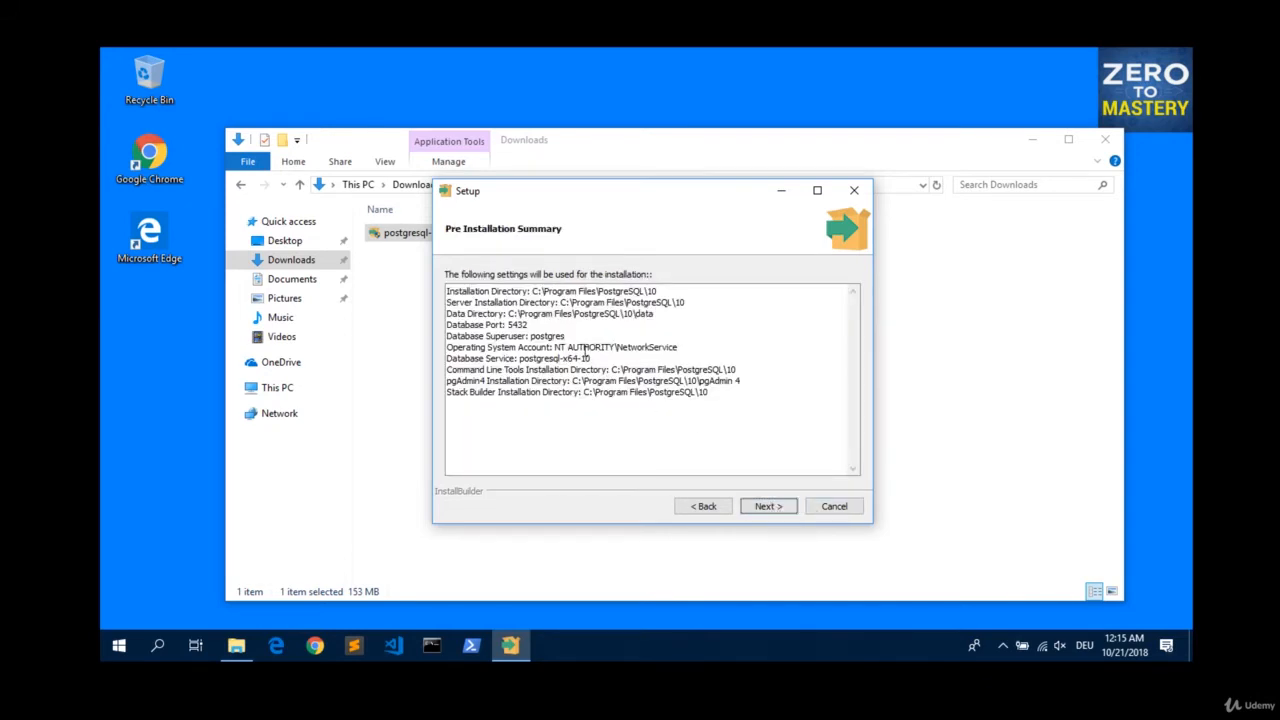
# Review the pre-installation summary and install PostgreSQL.
pyautogui.moveTo(446, 291); pyautogui.dragTo(758, 391)
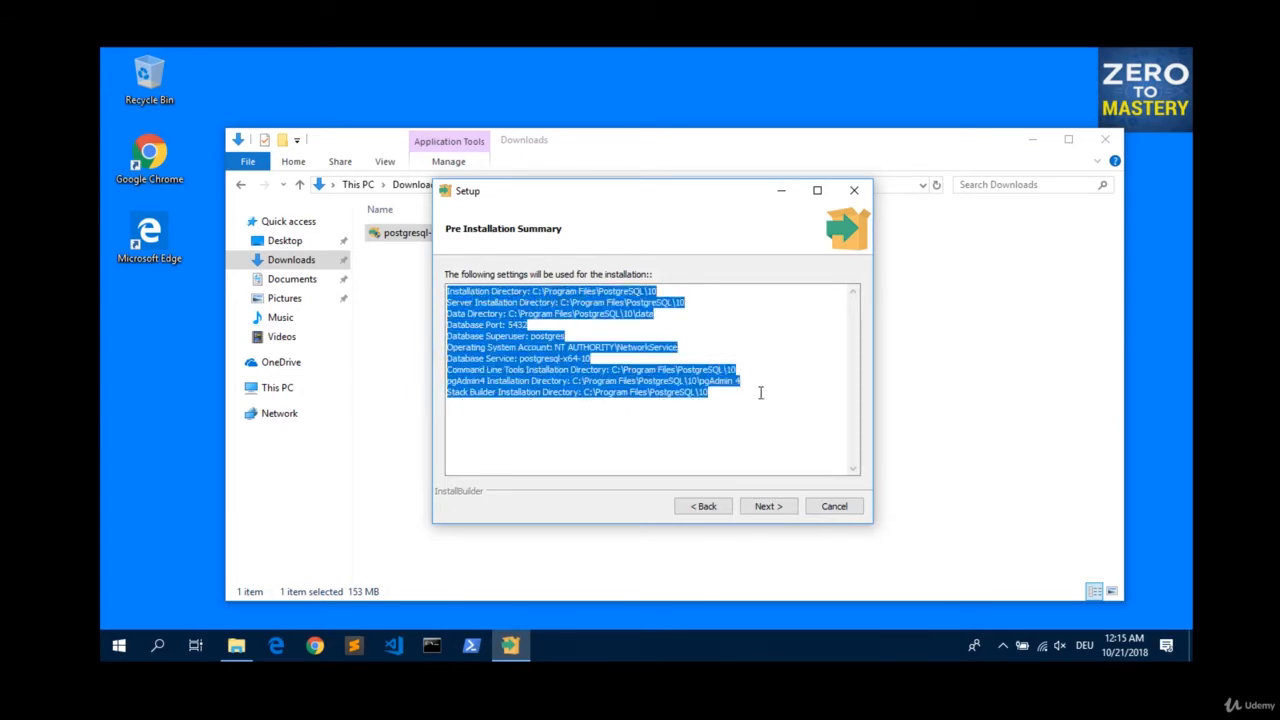
pyautogui.click(751, 391)
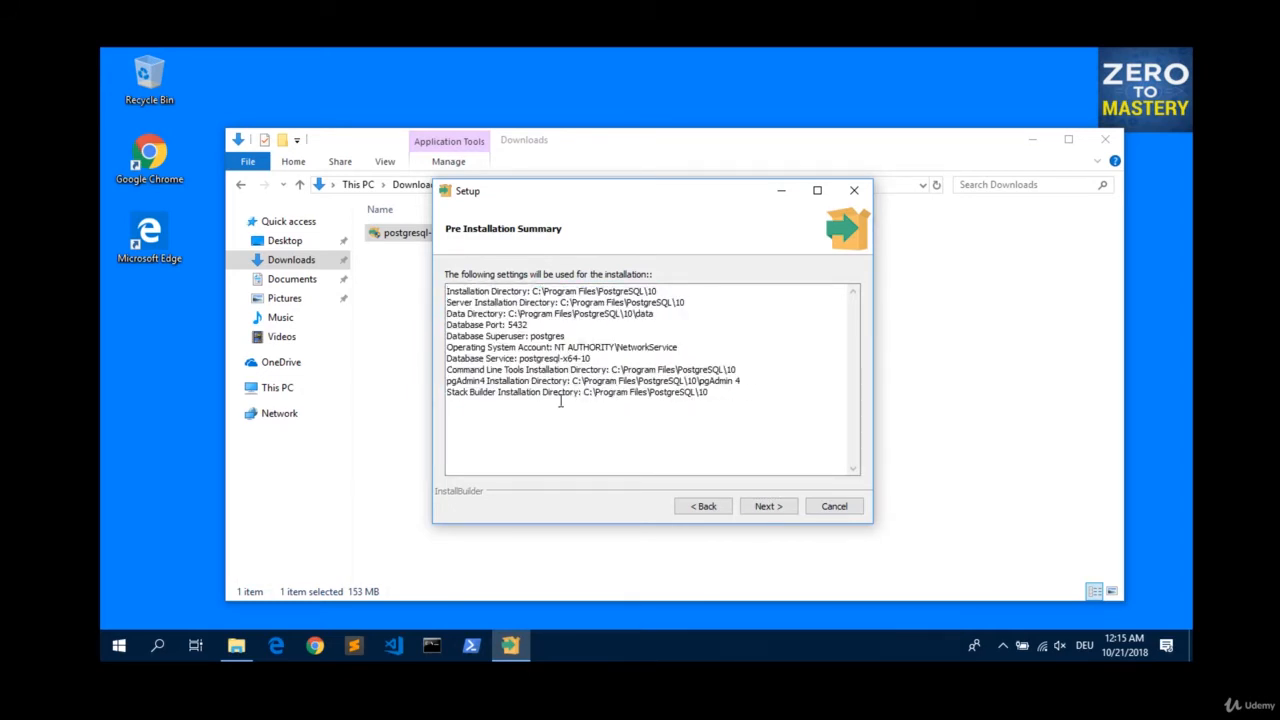
pyautogui.click(762, 507)
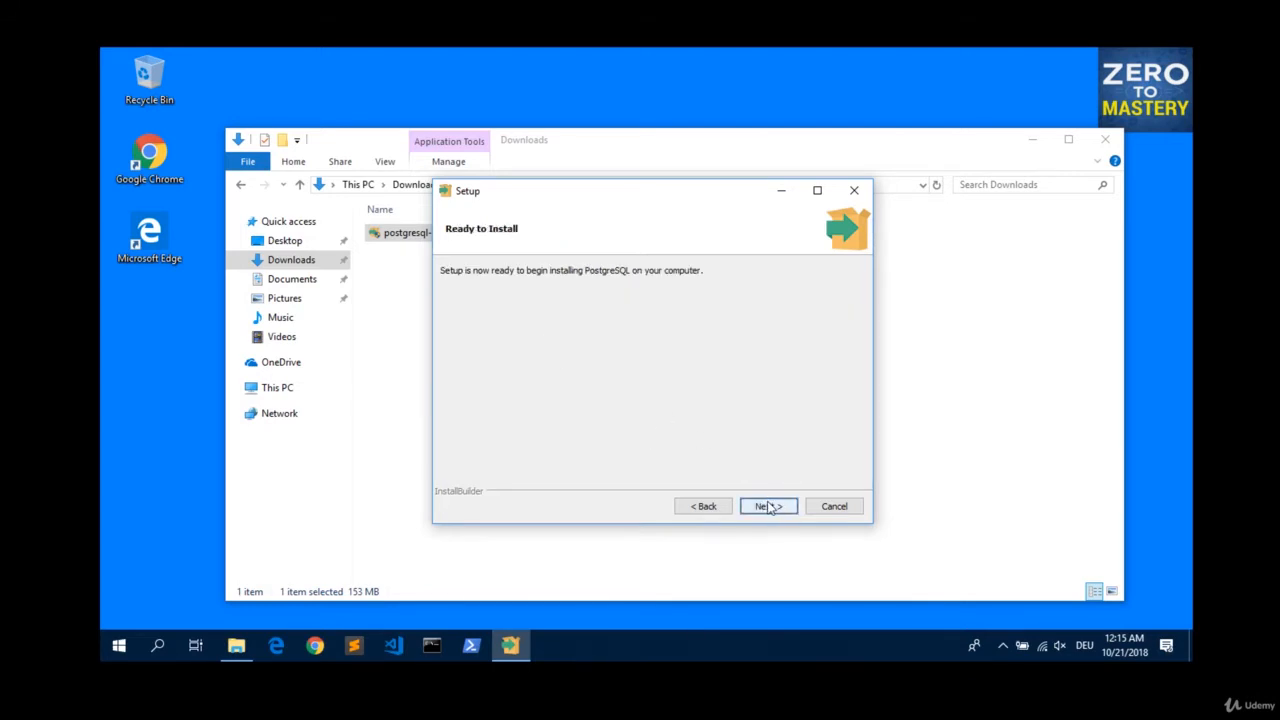
pyautogui.click(768, 507)
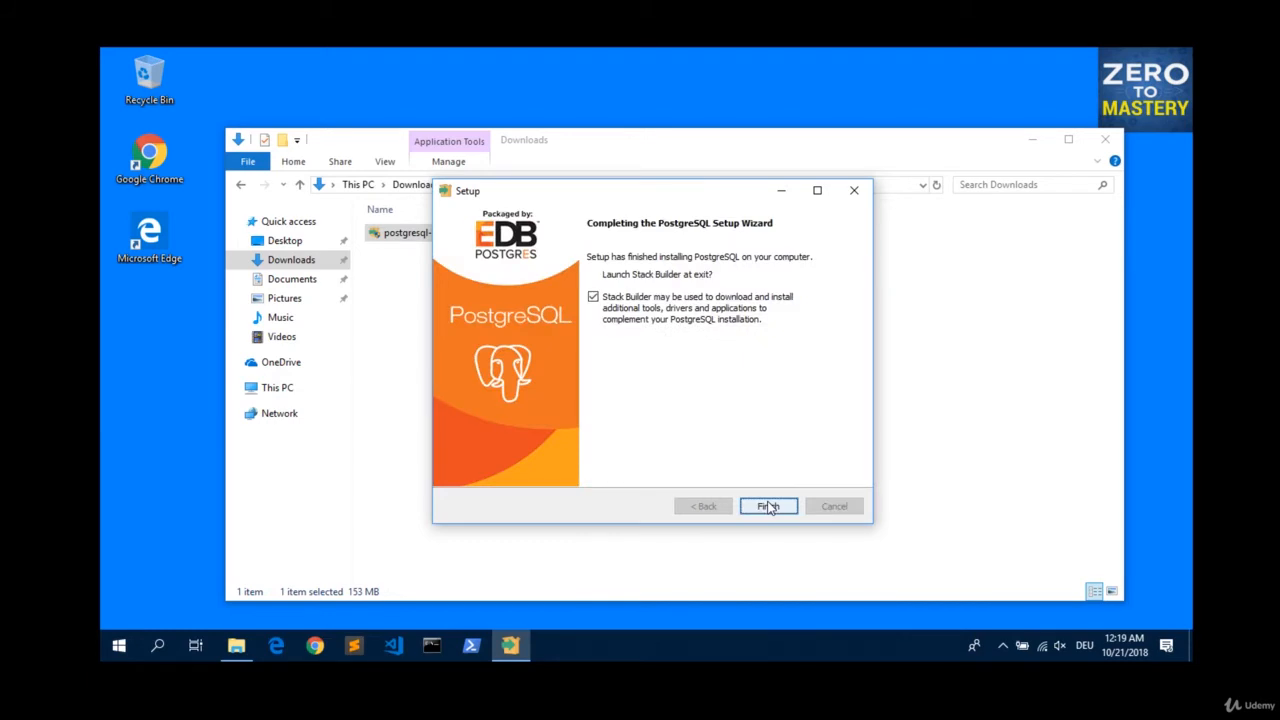
# Finish the setup without launching Stack Builder, and close the Downloads folder window.
pyautogui.click(594, 298)
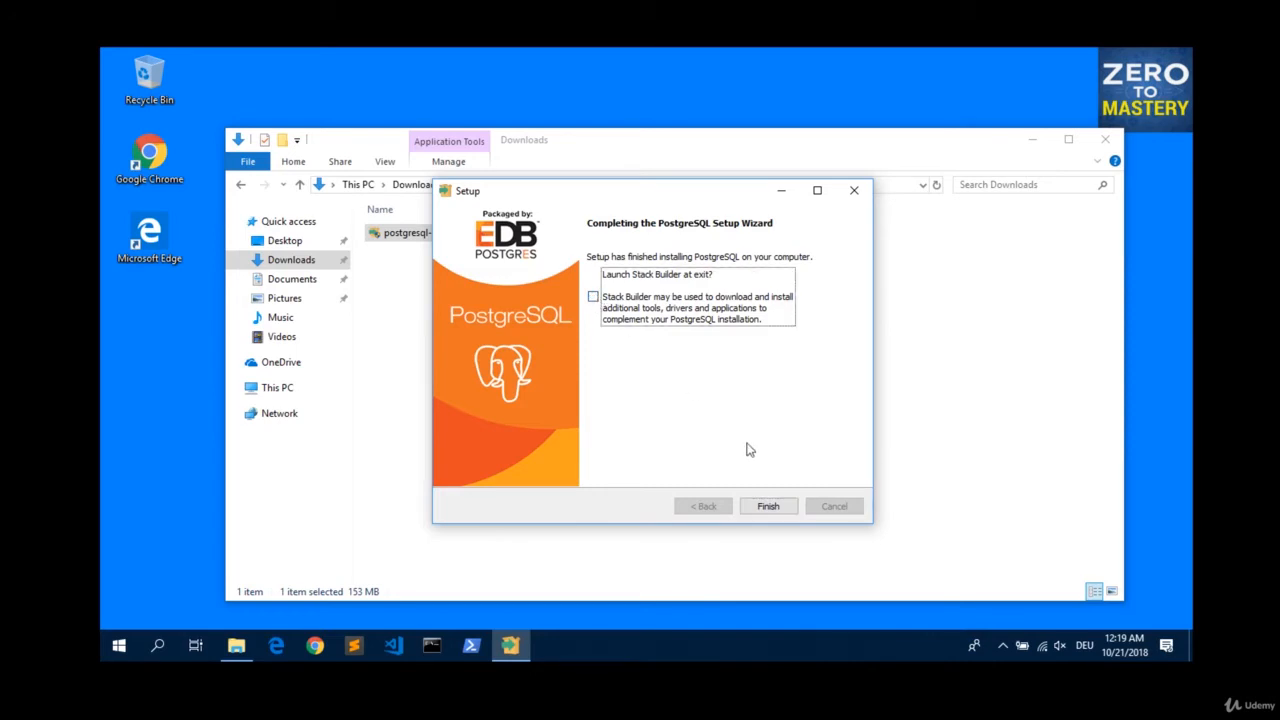
pyautogui.click(772, 510)
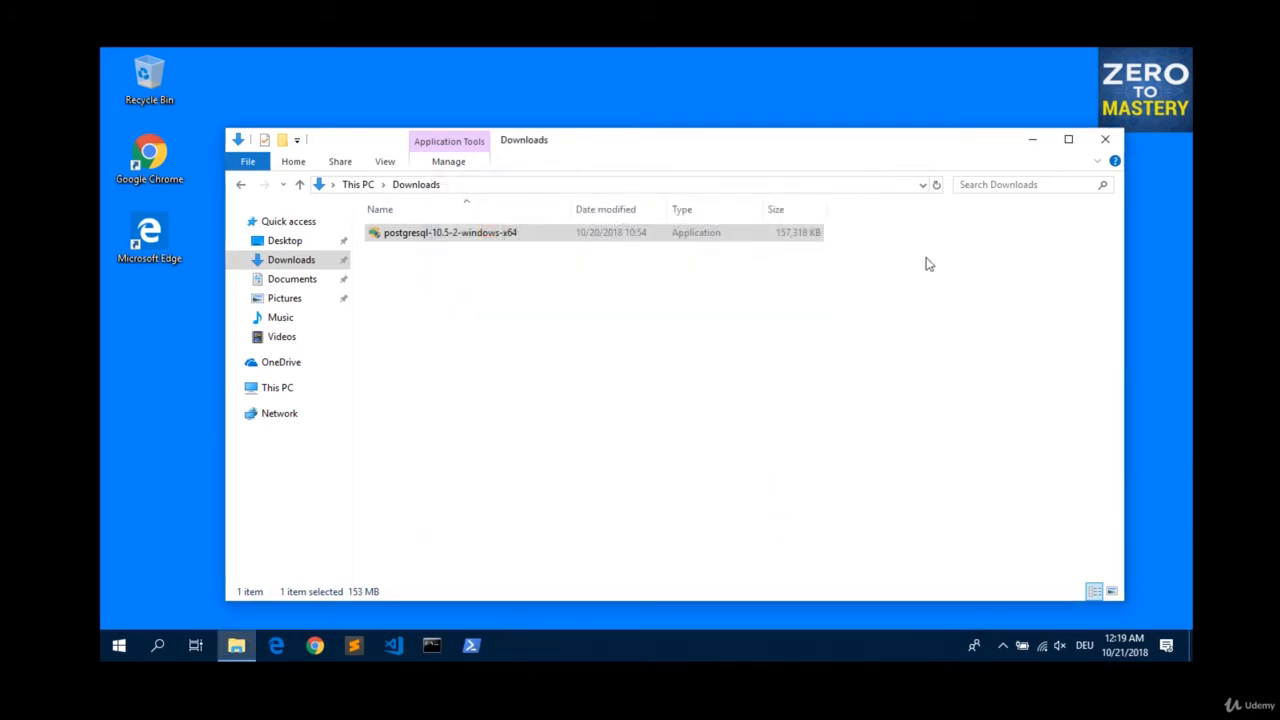
pyautogui.click(1105, 141)
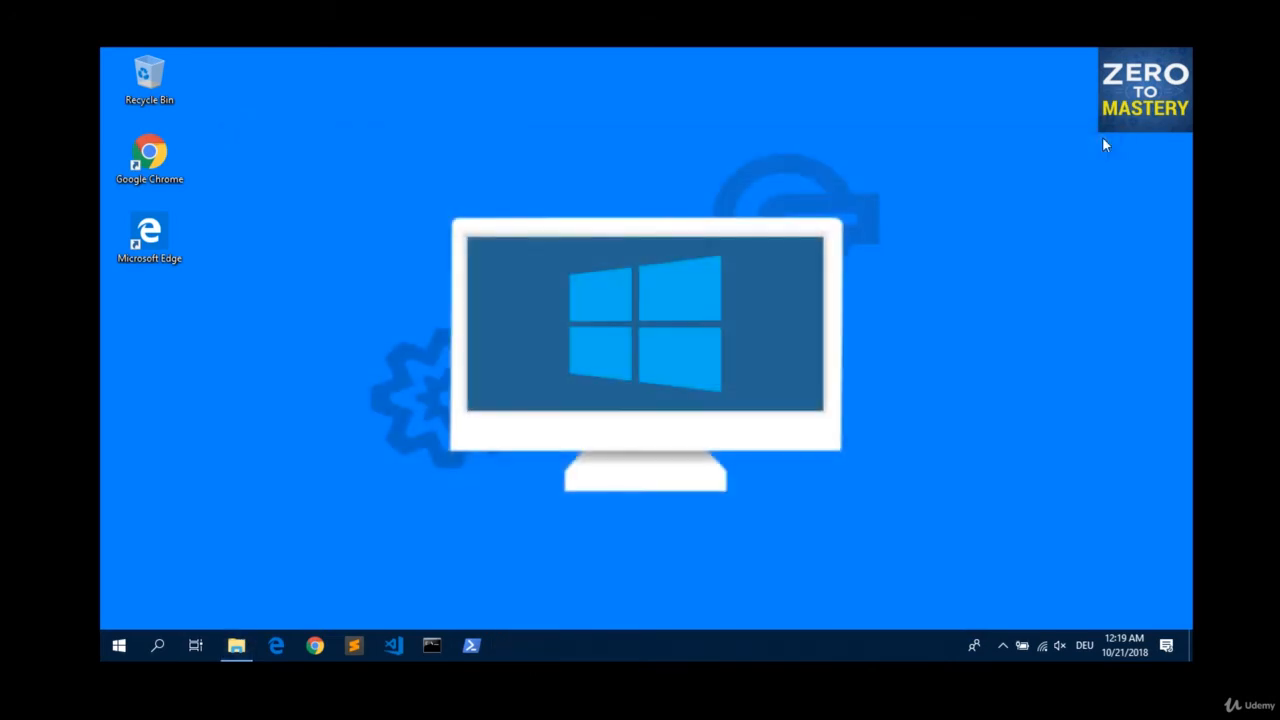
# Try the psql command in Command Prompt and close the window.
pyautogui.click(433, 645)
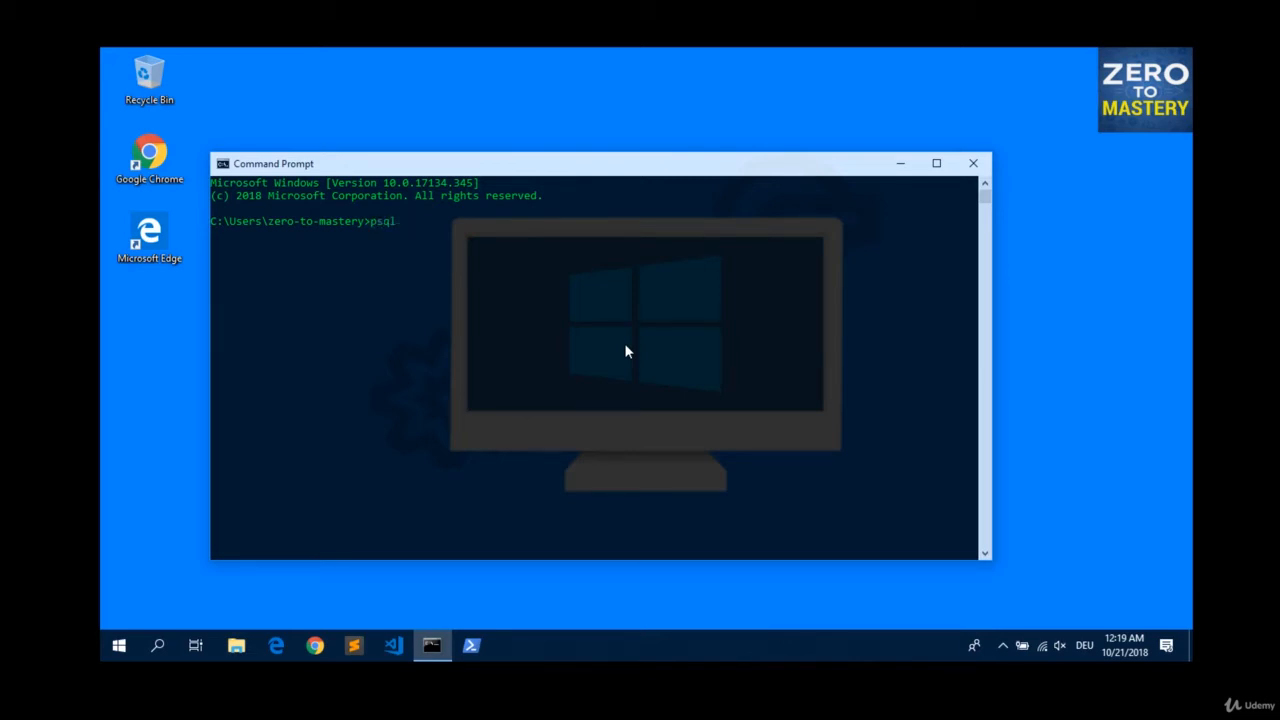
pyautogui.press('Return')
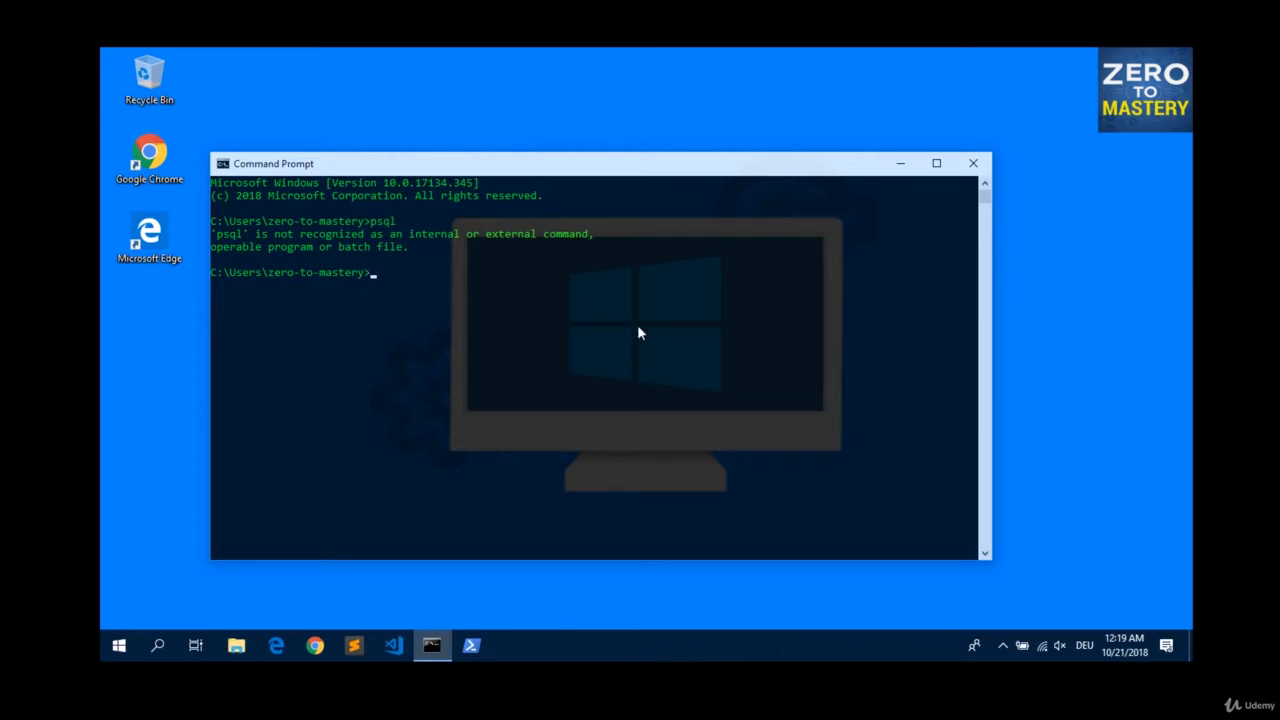
pyautogui.click(975, 166)
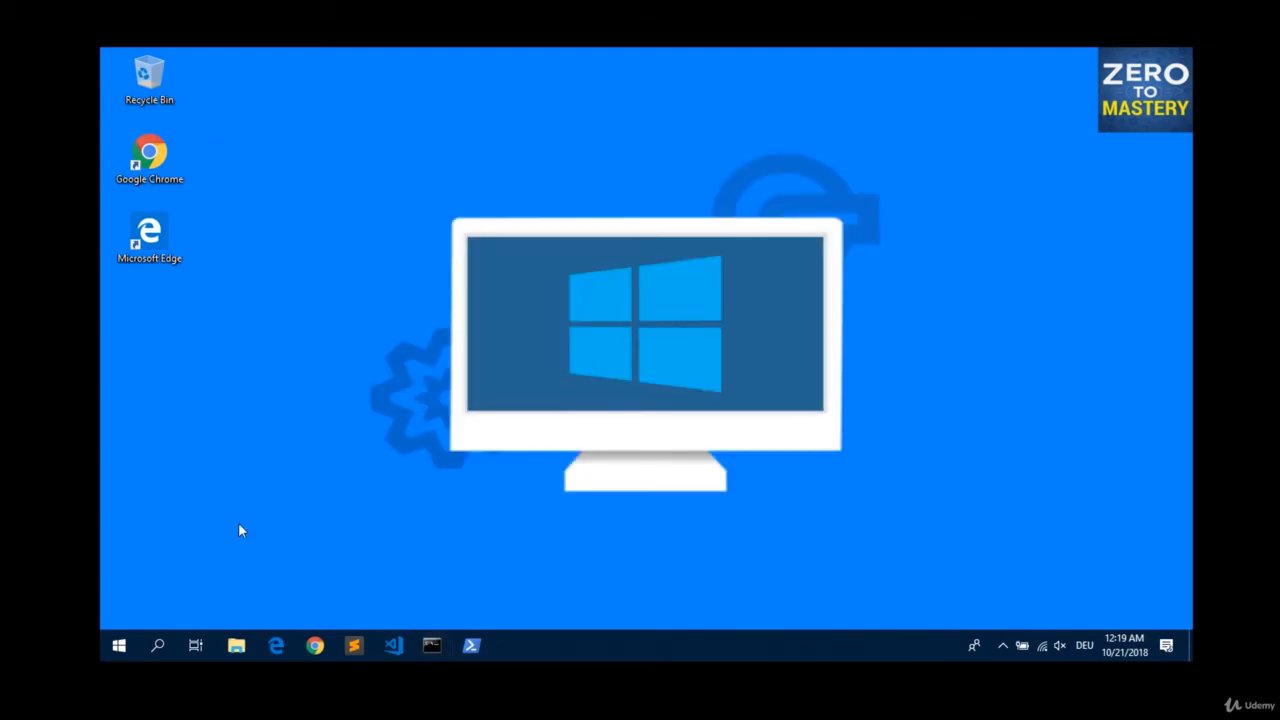
# Launch pgAdmin 4 from the PostgreSQL 10 program group.
pyautogui.click(118, 646)
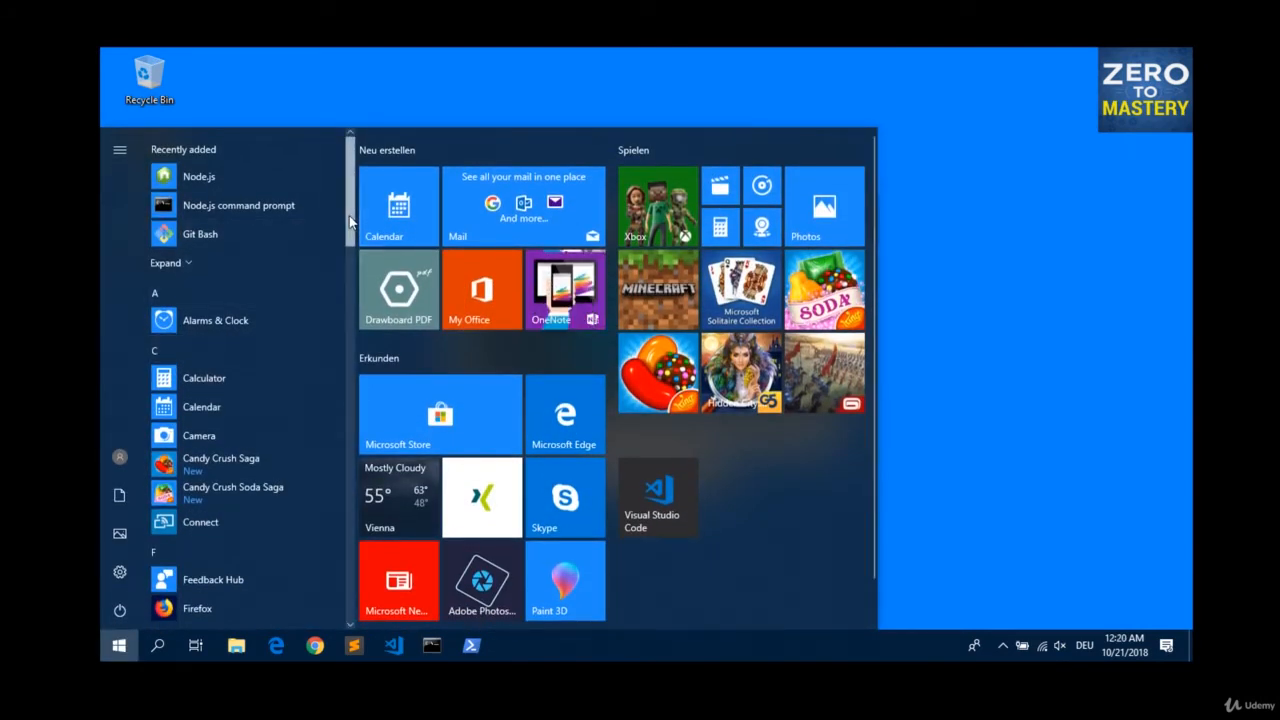
pyautogui.moveTo(350, 222); pyautogui.dragTo(358, 473)
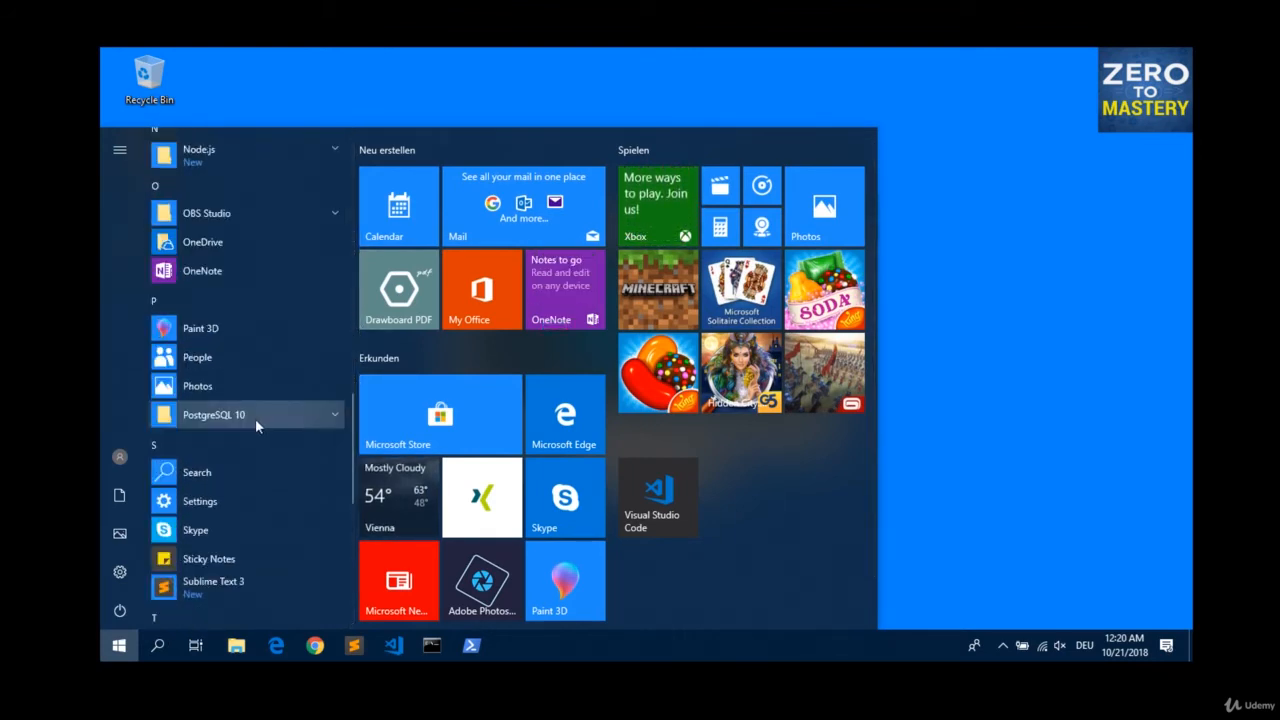
pyautogui.click(255, 418)
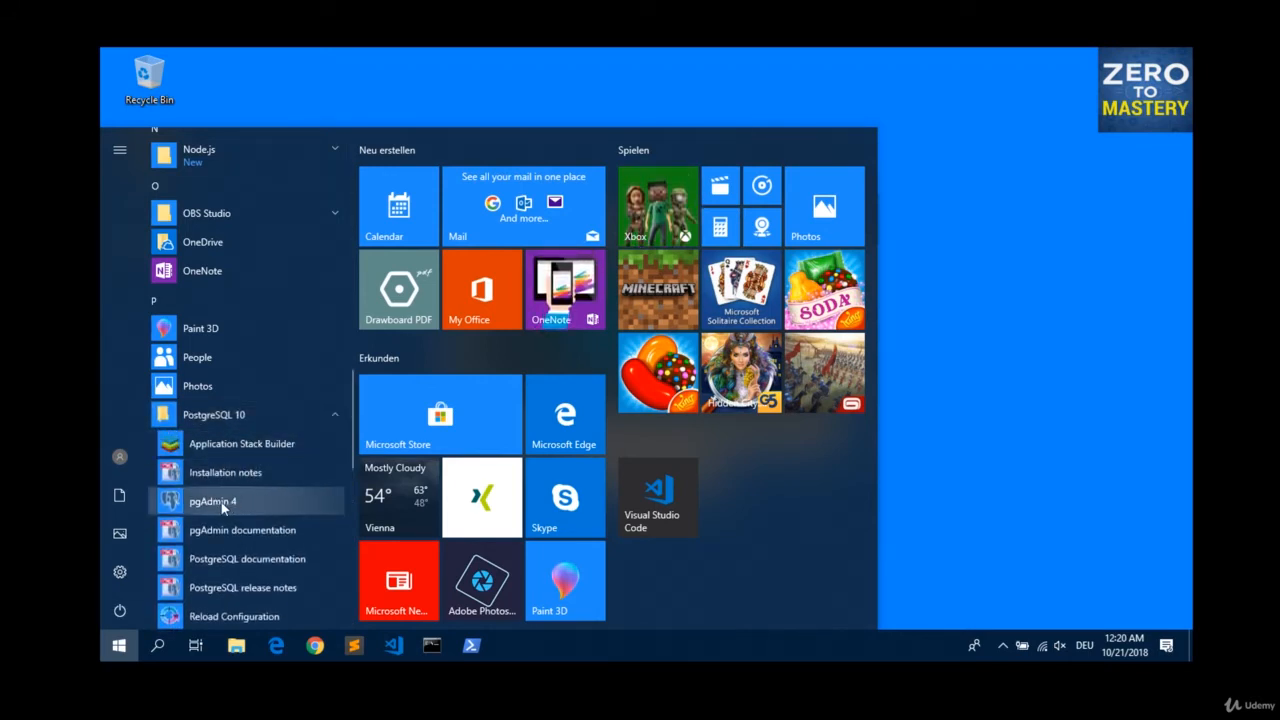
pyautogui.click(218, 505)
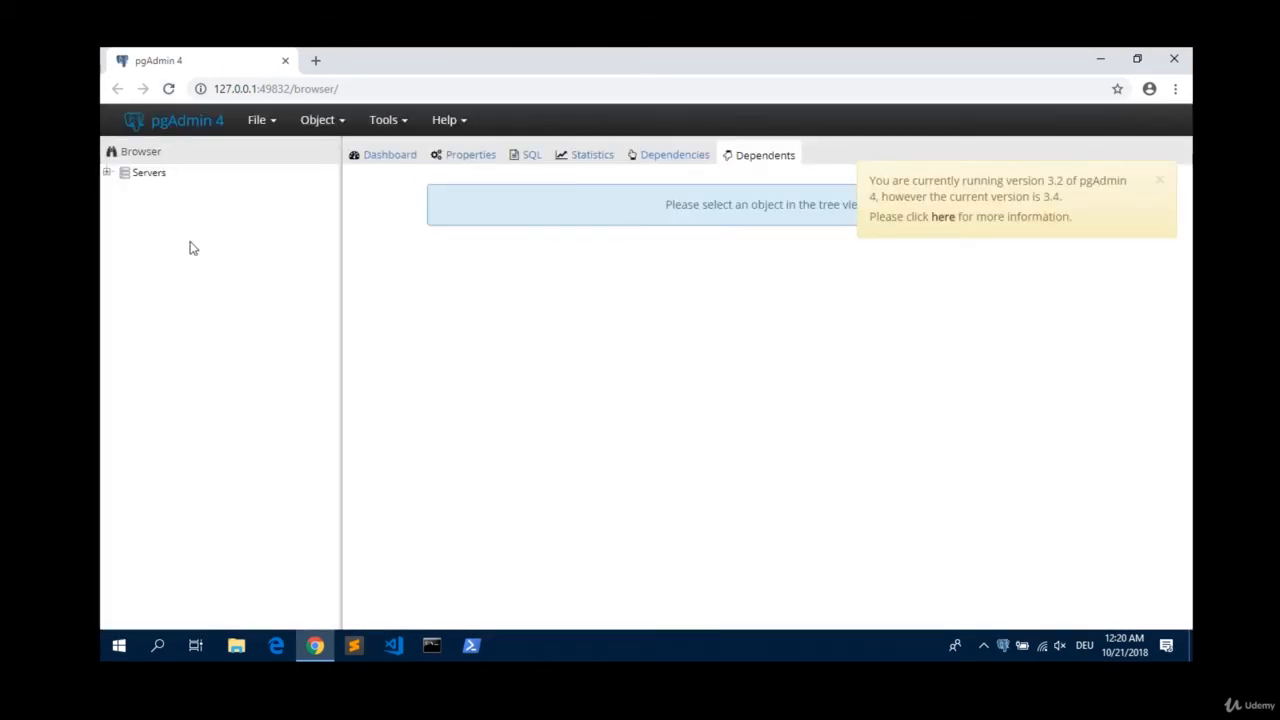
# Expand the PostgreSQL 10 server and its databases to examine the contents of the postgres database.
pyautogui.click(111, 174)
pyautogui.click(107, 173)
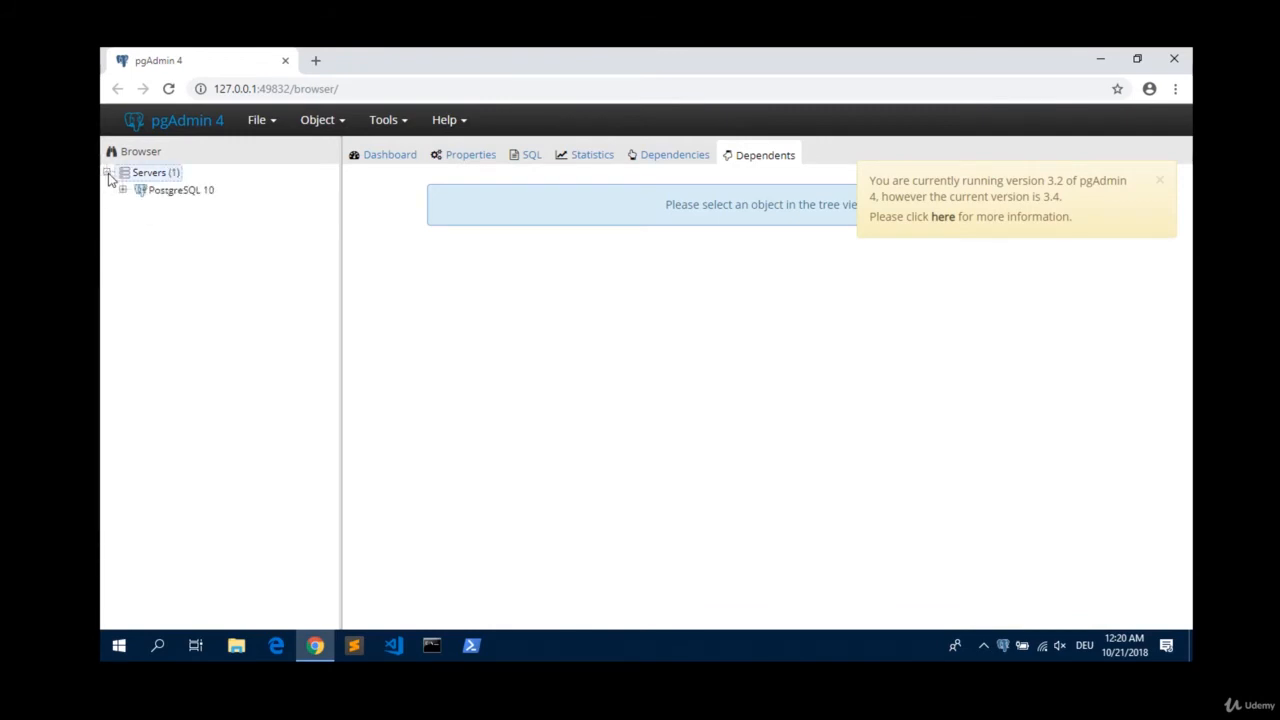
pyautogui.click(121, 192)
pyautogui.click(121, 192)
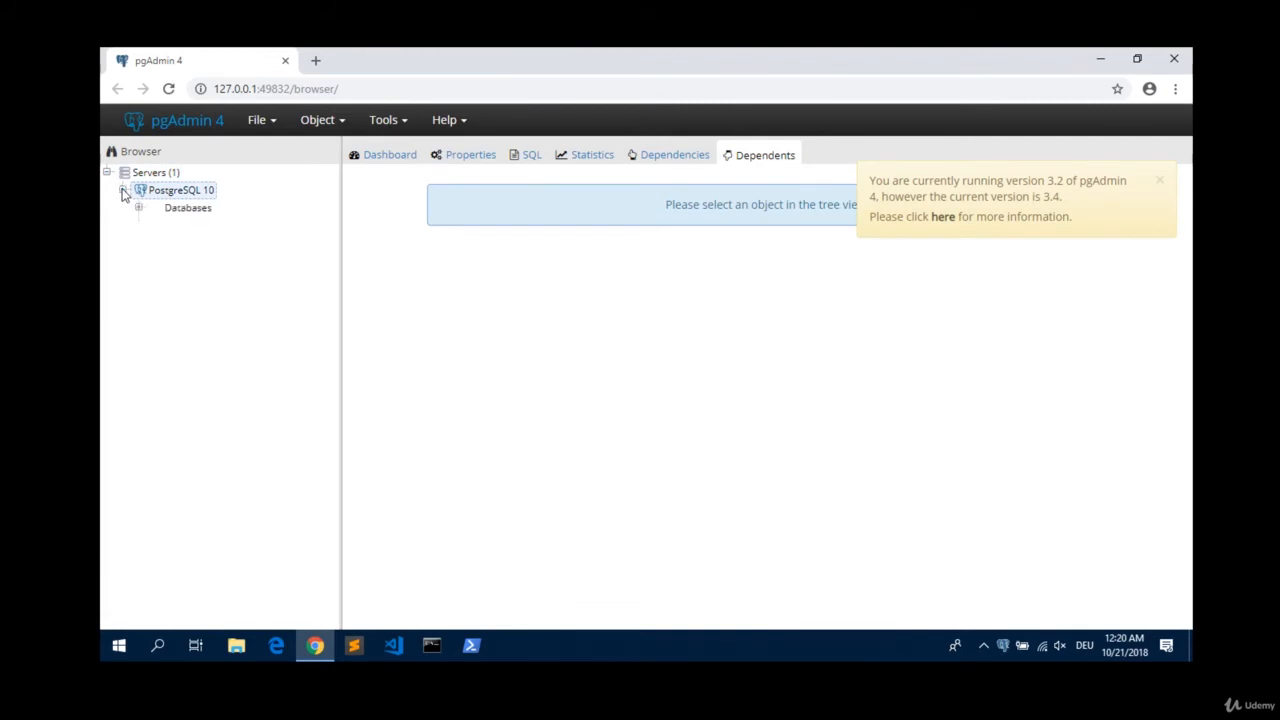
pyautogui.click(139, 208)
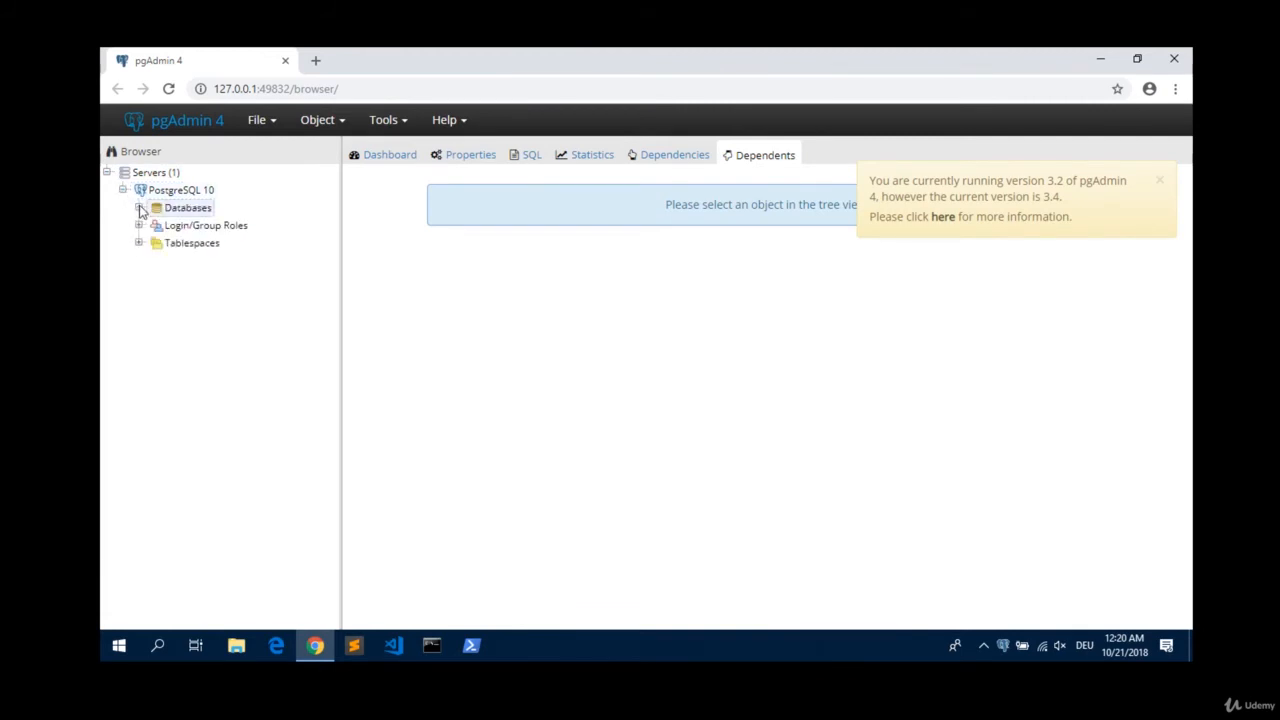
pyautogui.click(155, 226)
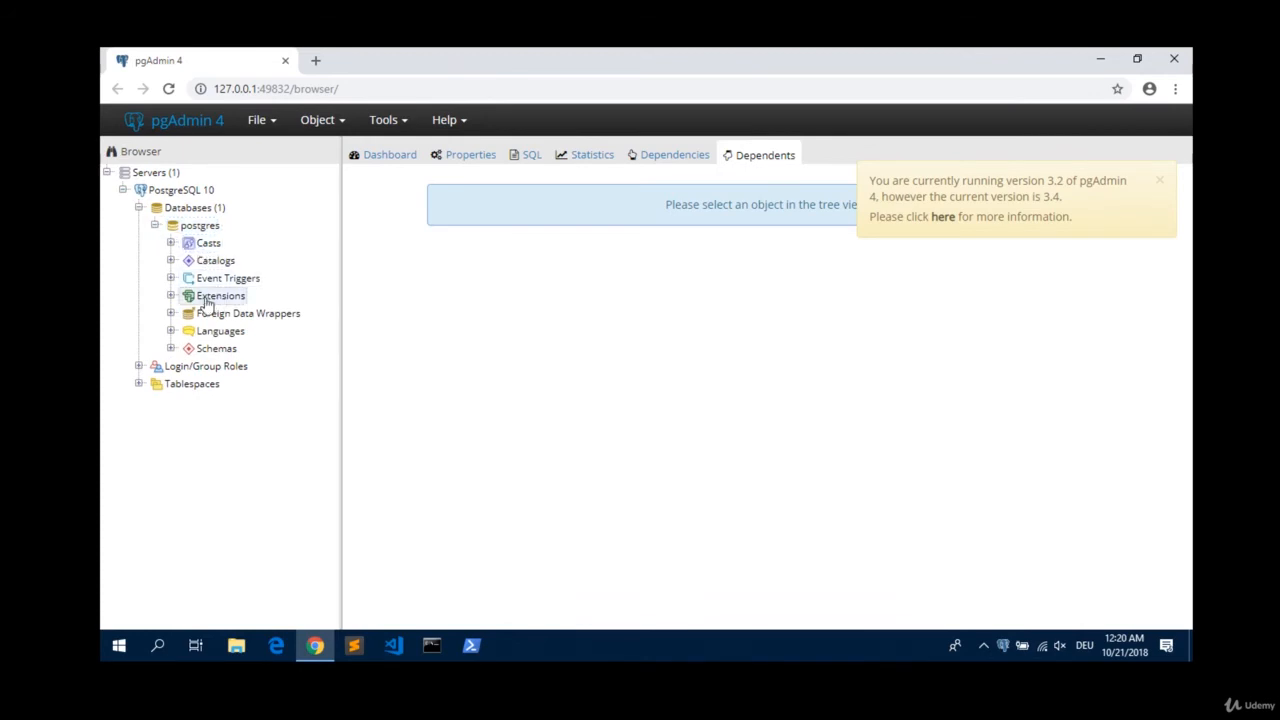
# Dismiss the pgAdmin version notice and close the browser window, agreeing to leave the site.
pyautogui.click(1157, 185)
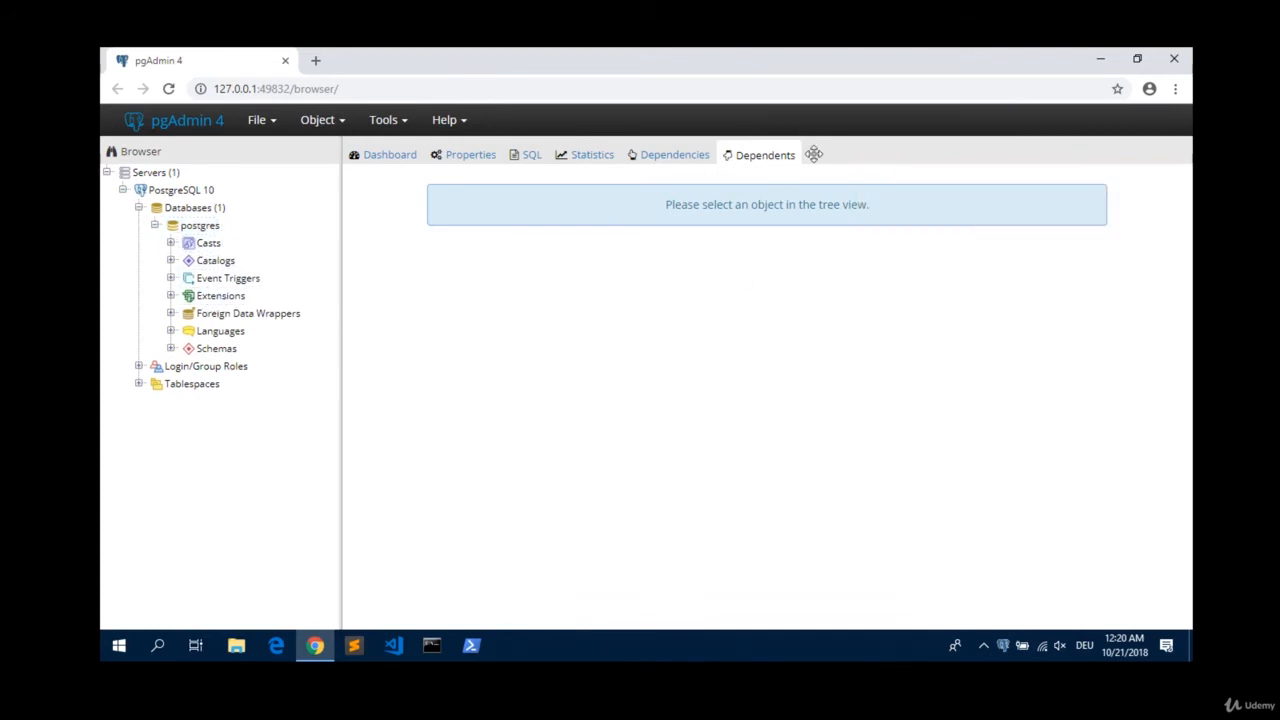
pyautogui.click(1174, 58)
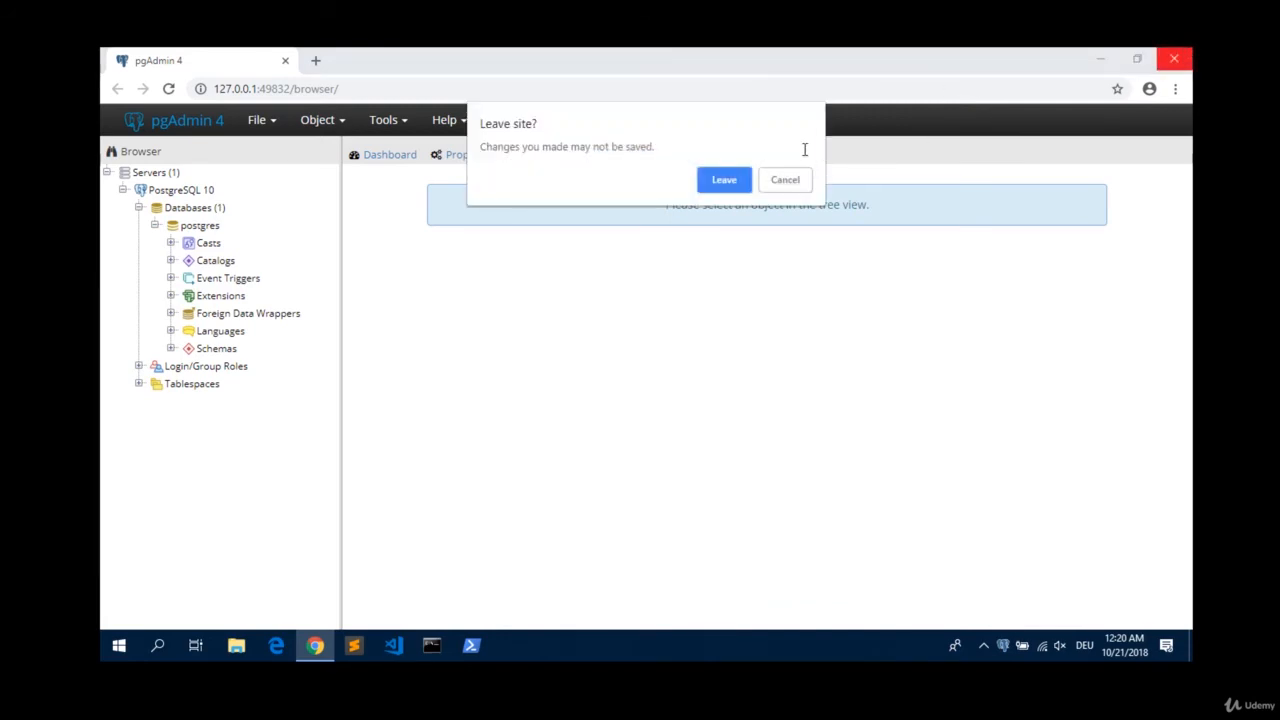
pyautogui.click(710, 187)
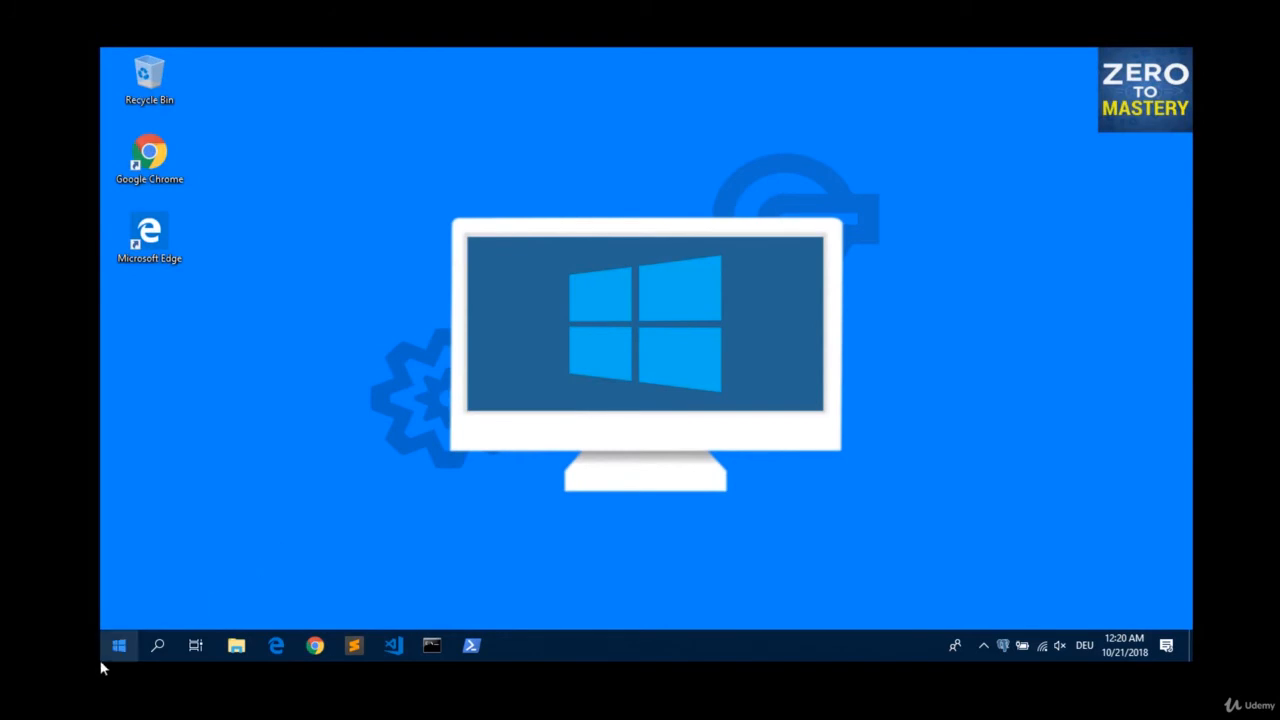
# Launch SQL Shell (psql) from the PostgreSQL 10 program group.
pyautogui.click(101, 655)
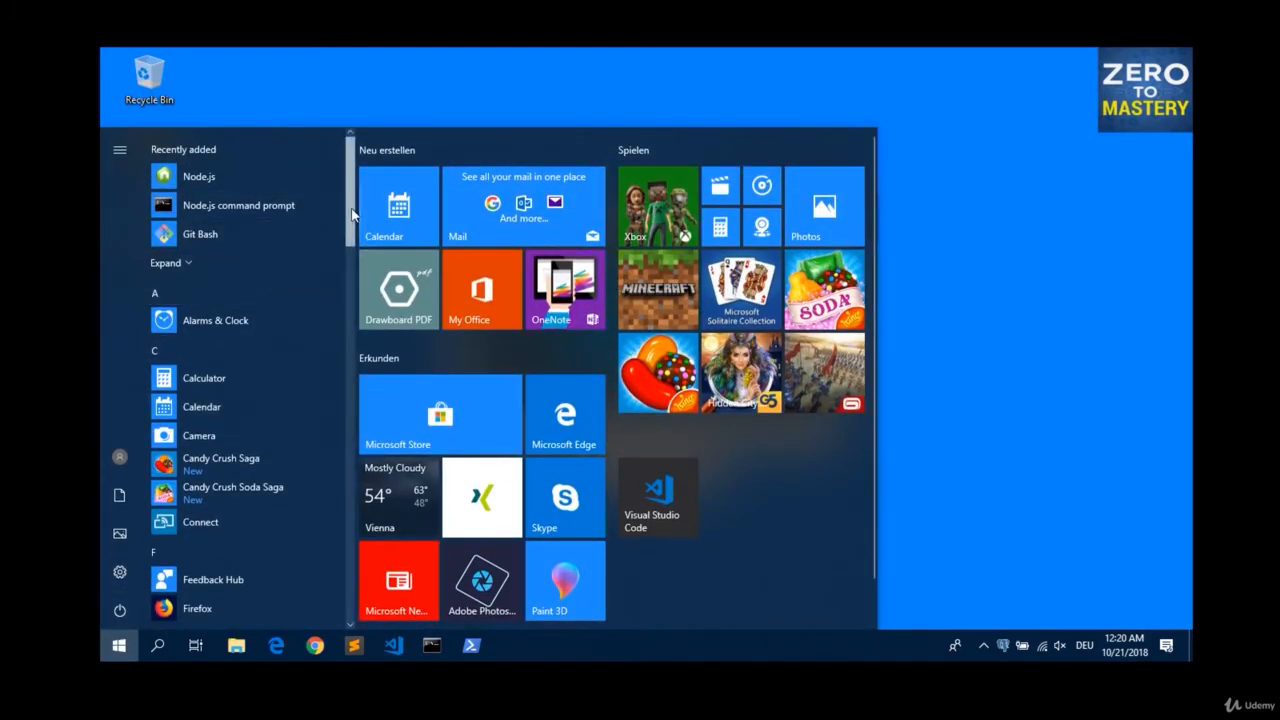
pyautogui.scroll(-6, 350, 260)
pyautogui.moveTo(358, 318); pyautogui.dragTo(330, 470)
pyautogui.click(278, 411)
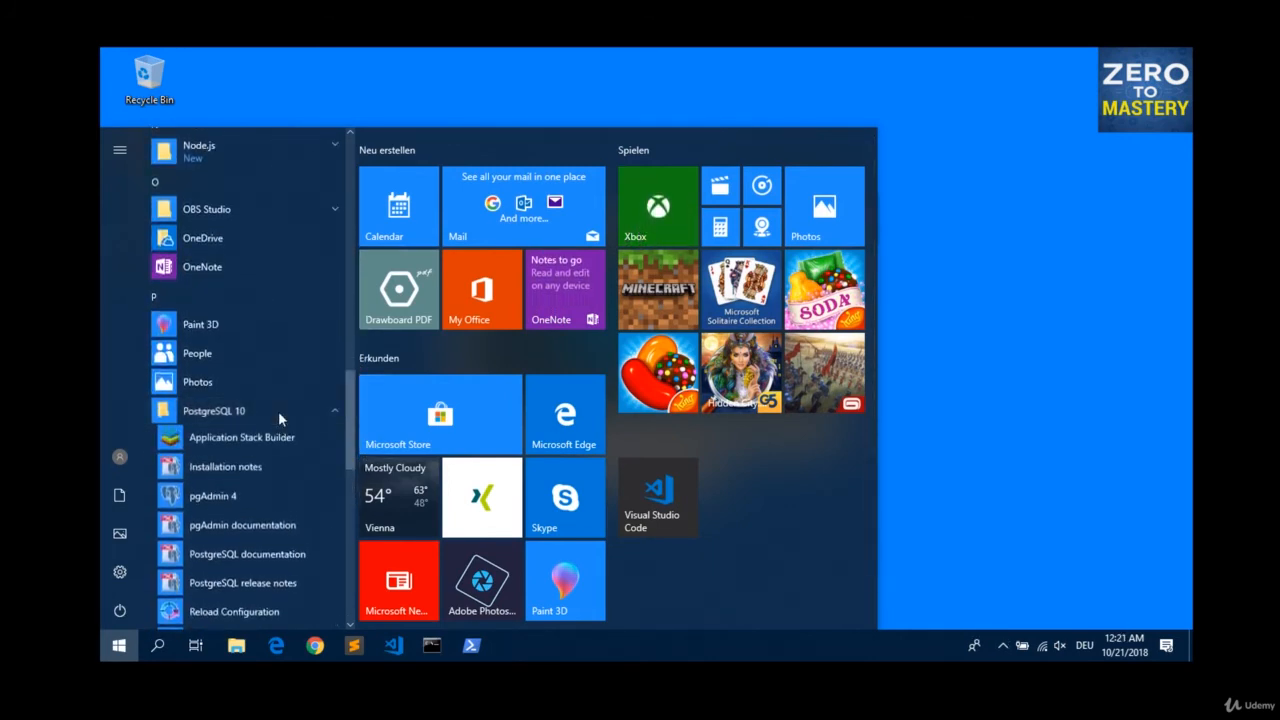
pyautogui.scroll(-2, 348, 402)
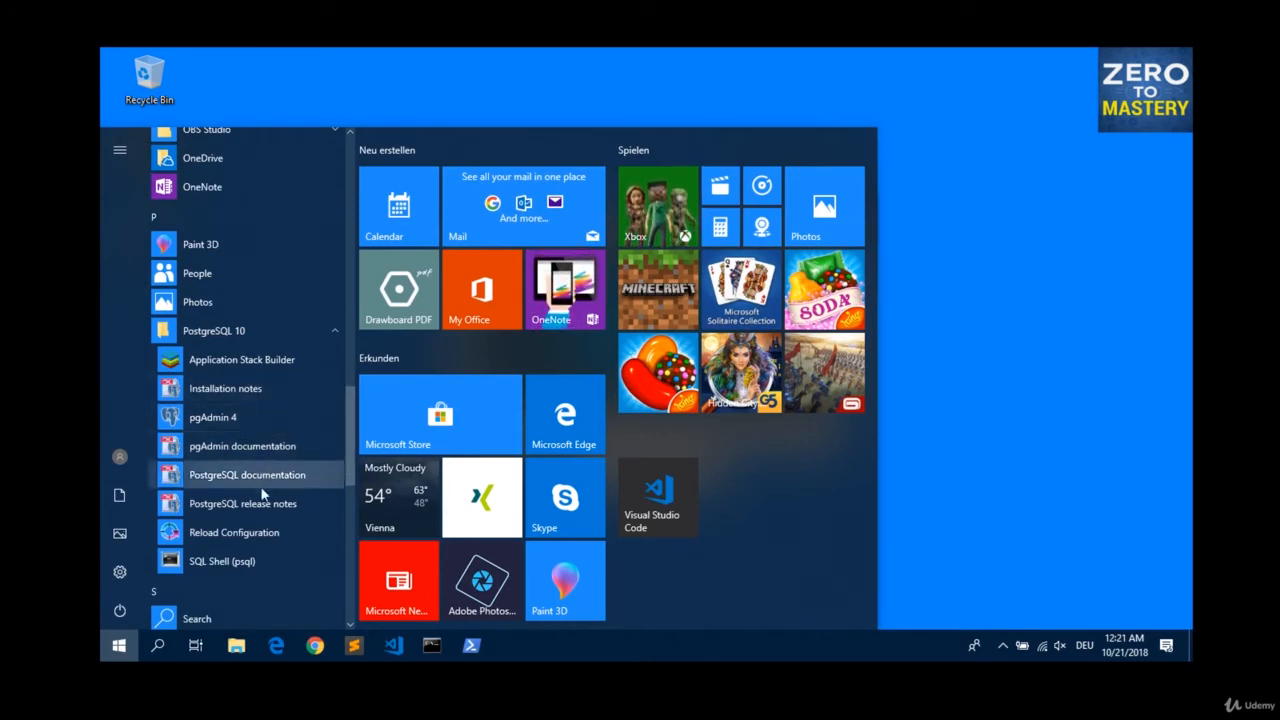
pyautogui.click(250, 566)
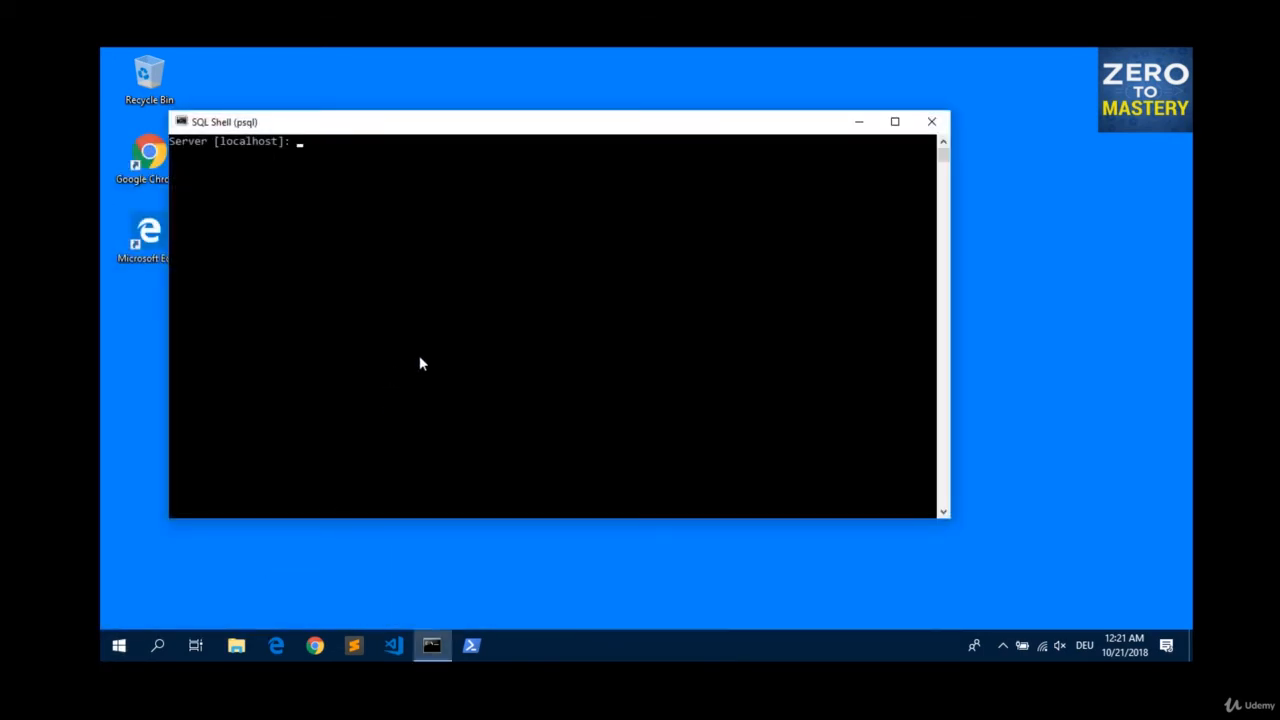
# Connect with the default server localhost, database postgres, port 5432 and username postgres, and enter the postgres user's password.
pyautogui.press('Return')
pyautogui.press('Return')
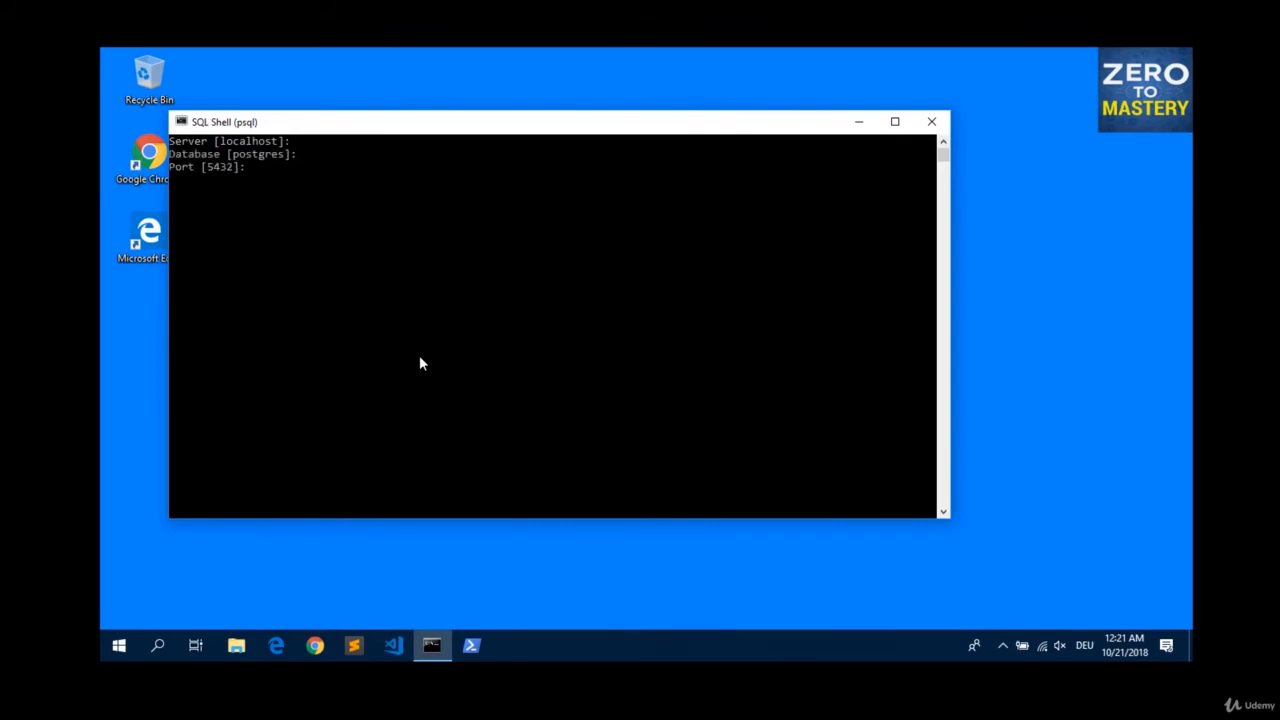
pyautogui.press('Return')
pyautogui.press('Return')
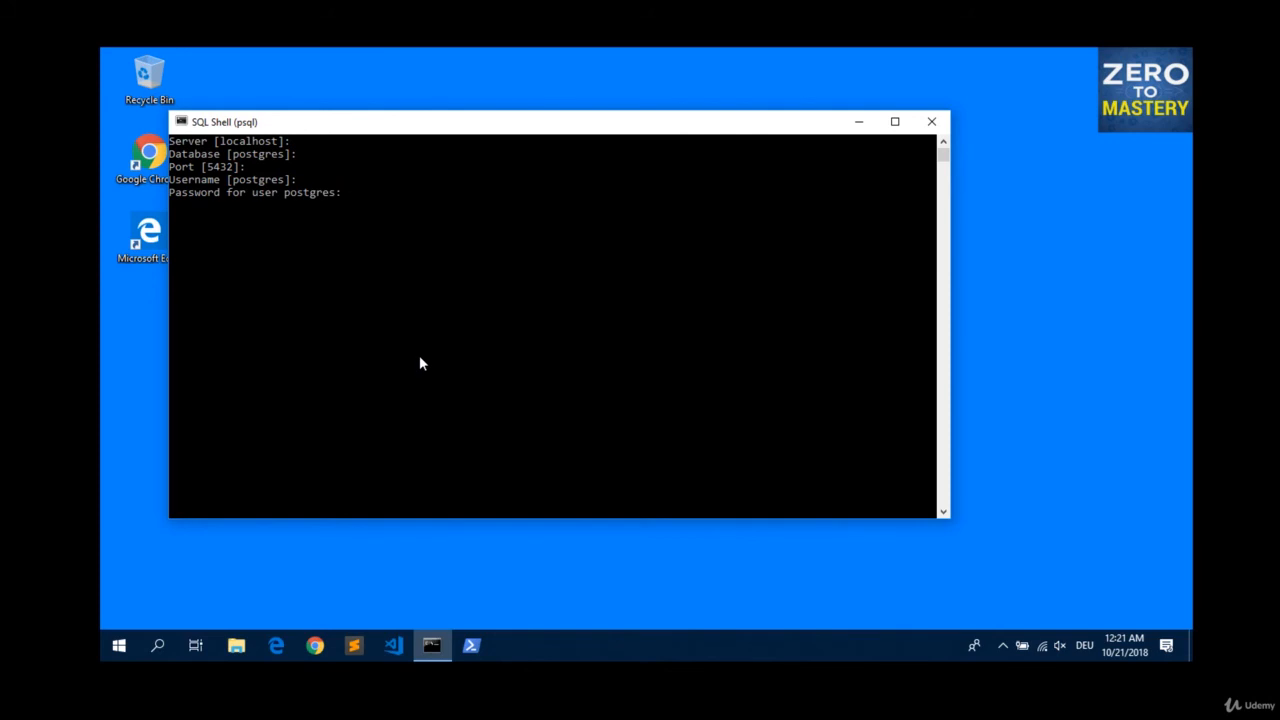
pyautogui.press('Return')
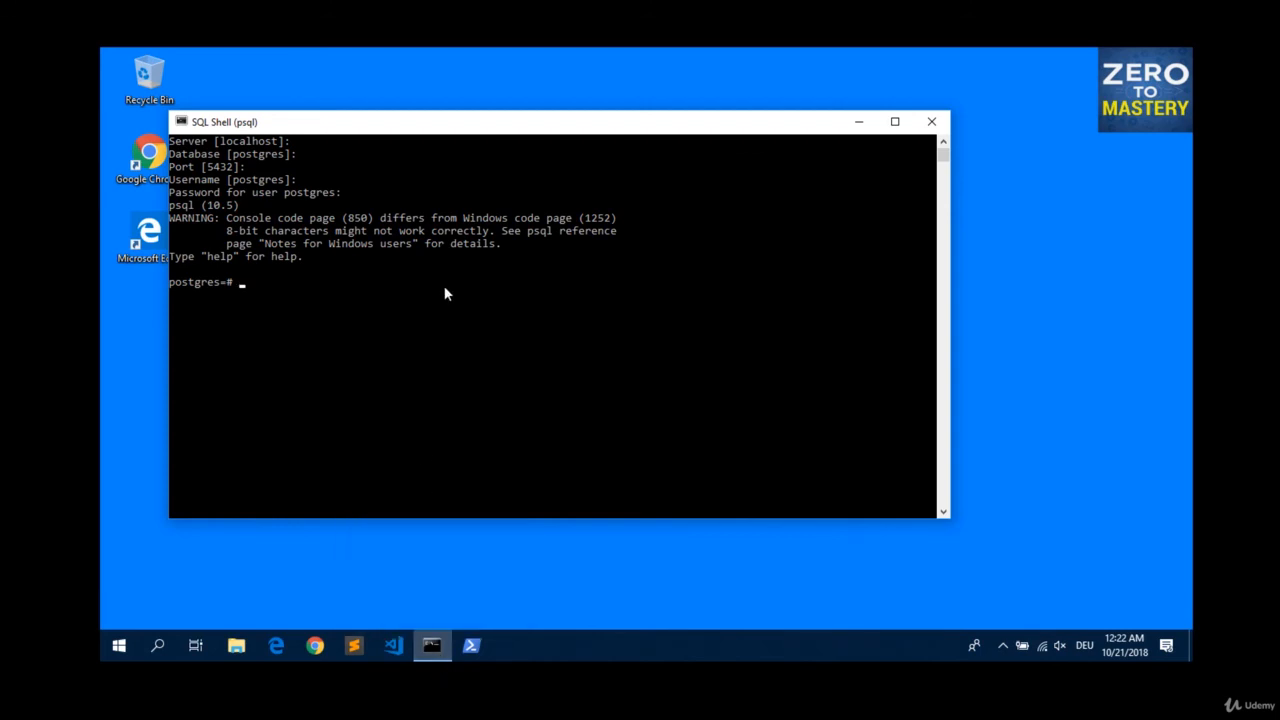
# Quit the psql session with \q and terminate the batch job with y.
pyautogui.write('\\q')
pyautogui.press('Return')
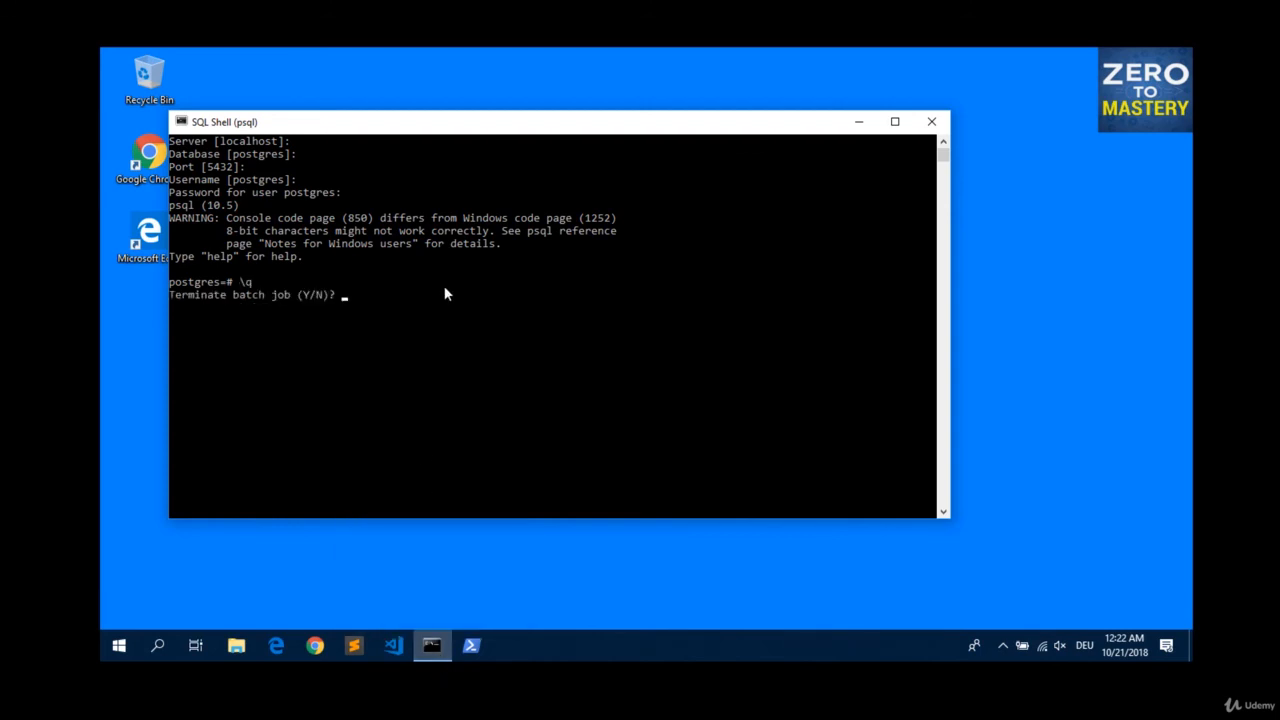
pyautogui.write('y')
pyautogui.press('Return')
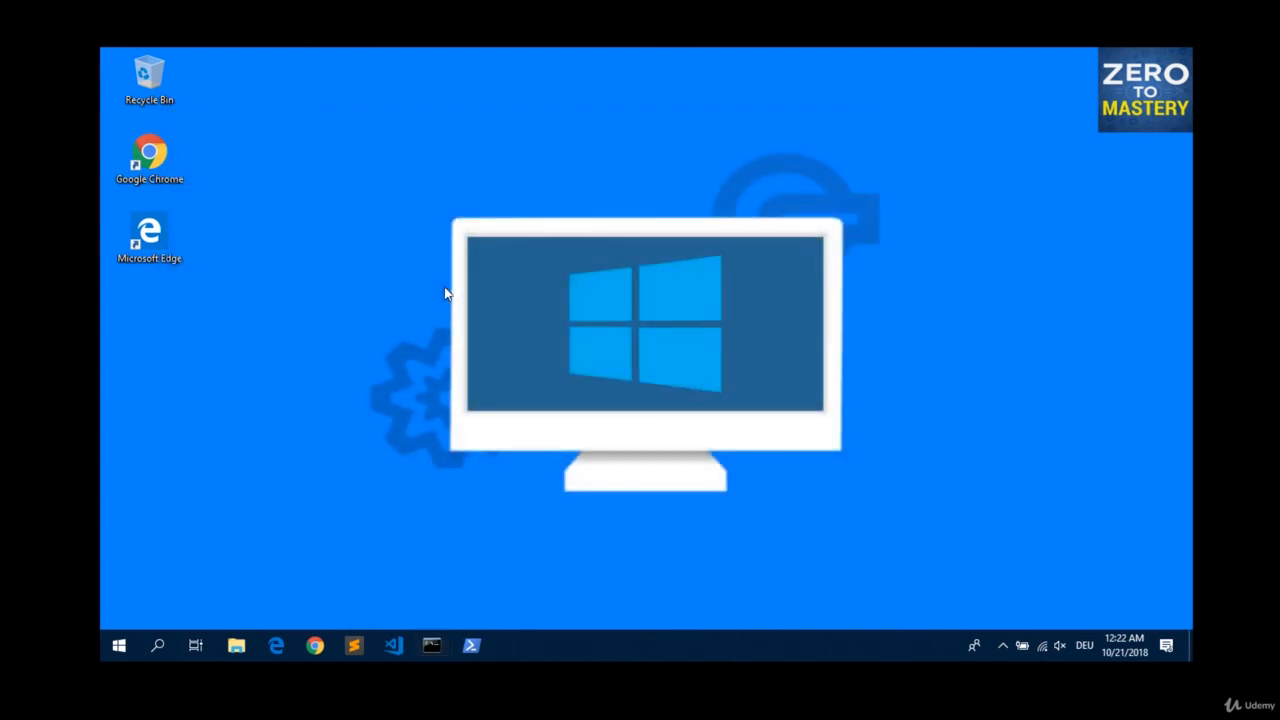
# Try the psql command in a new Command Prompt window.
pyautogui.click(430, 646)
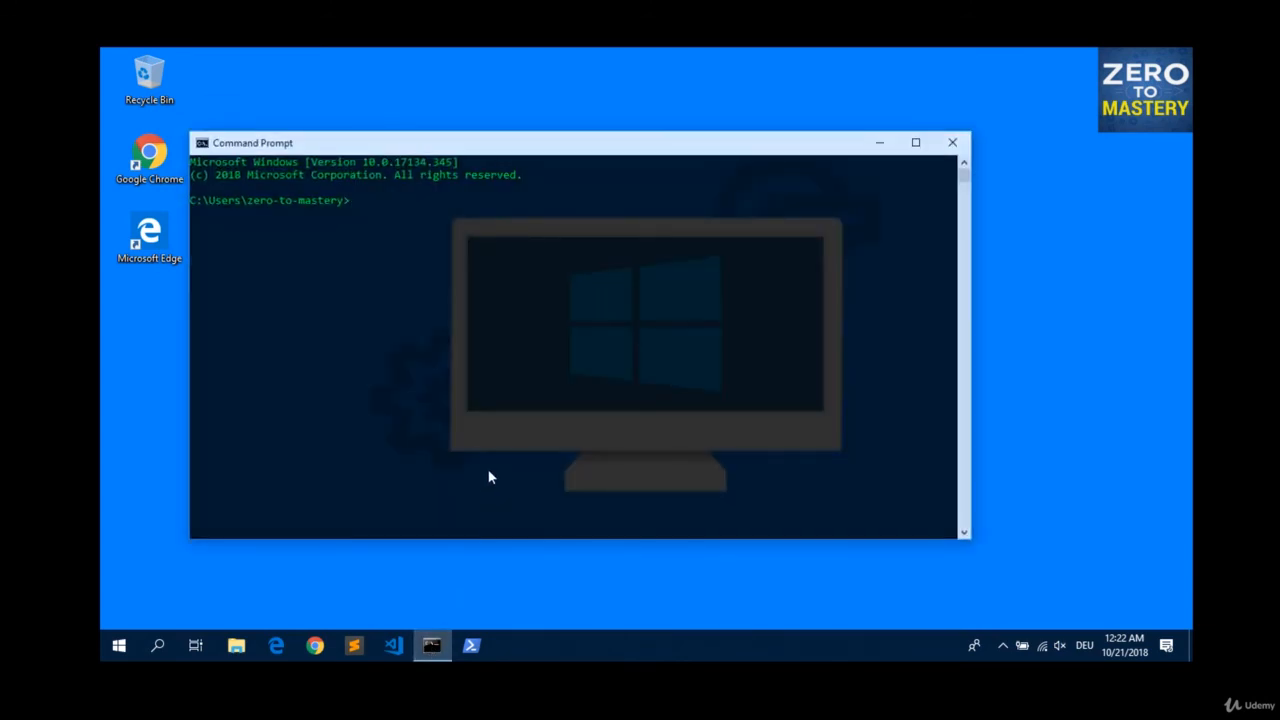
pyautogui.write('psql')
pyautogui.press('Return')
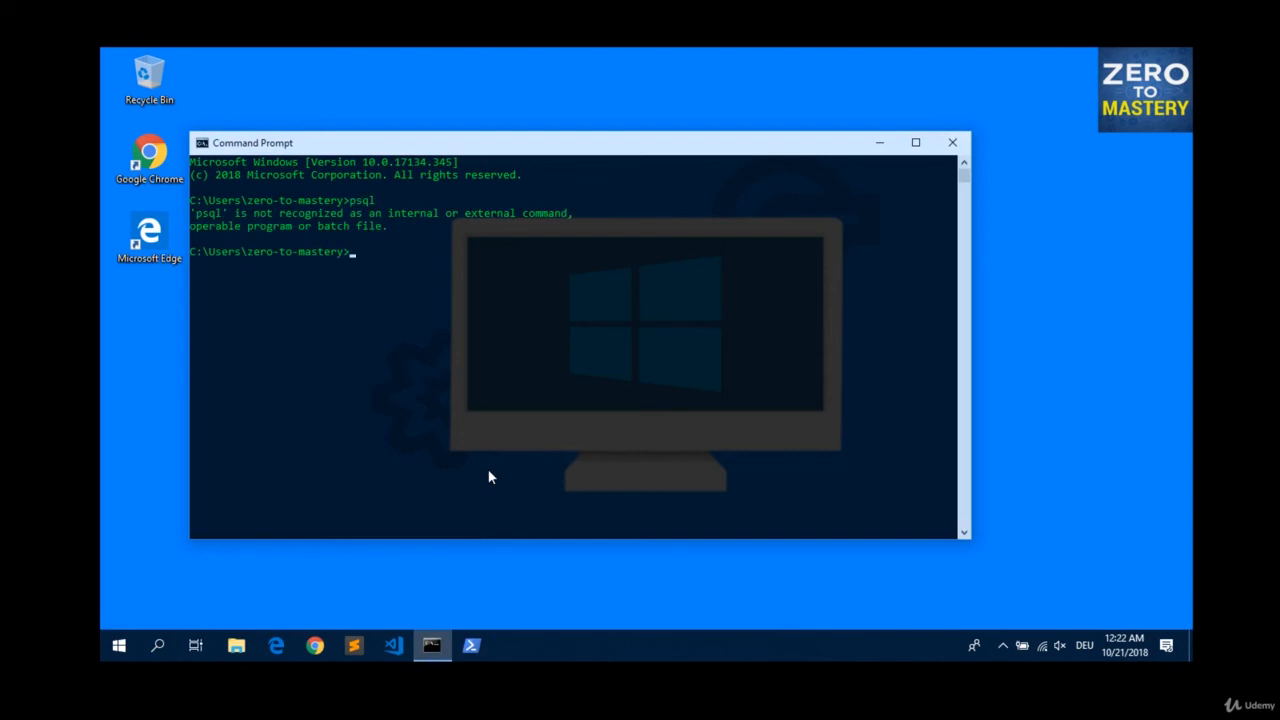